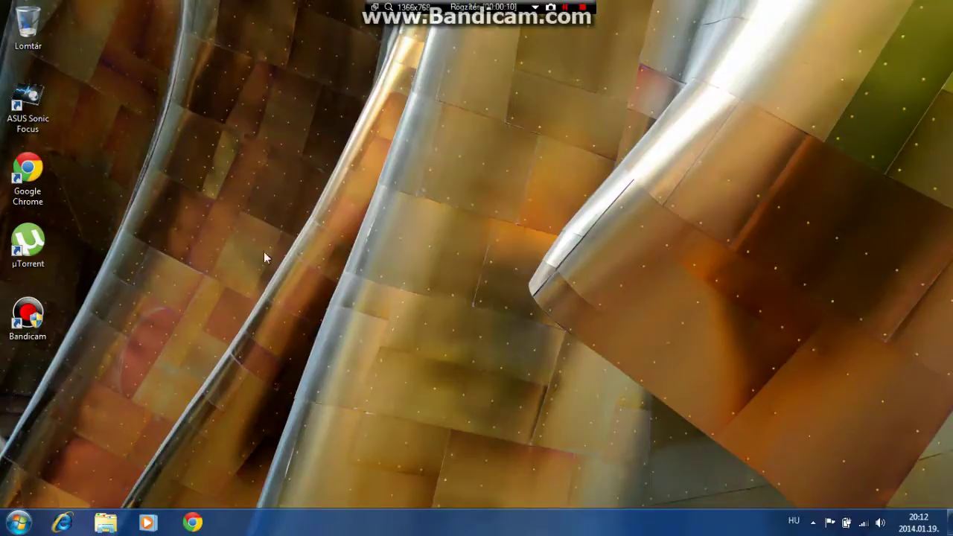
Create a new folder on the desktop named "Minecraft Server 1.7.2".
right_click(167, 192)
mouse_move(295, 324)
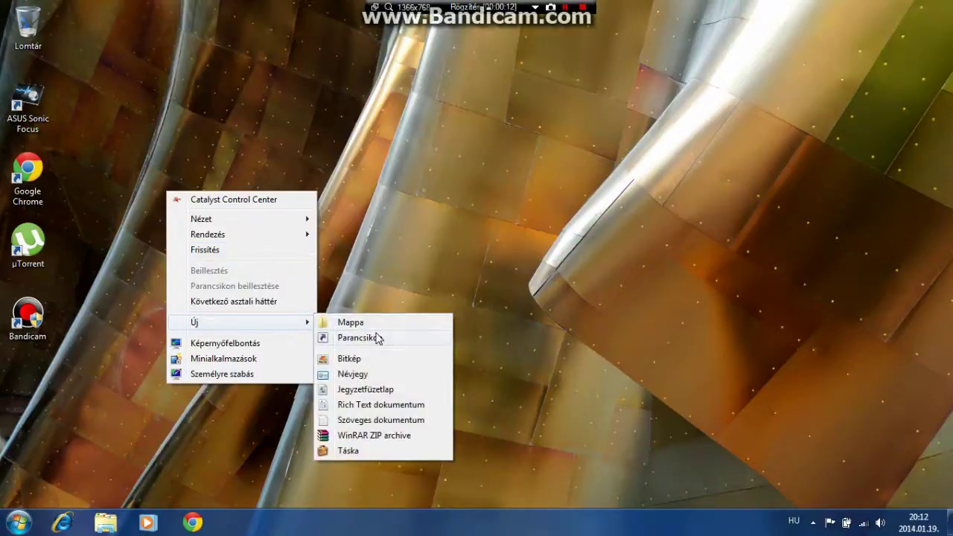
left_click(374, 326)
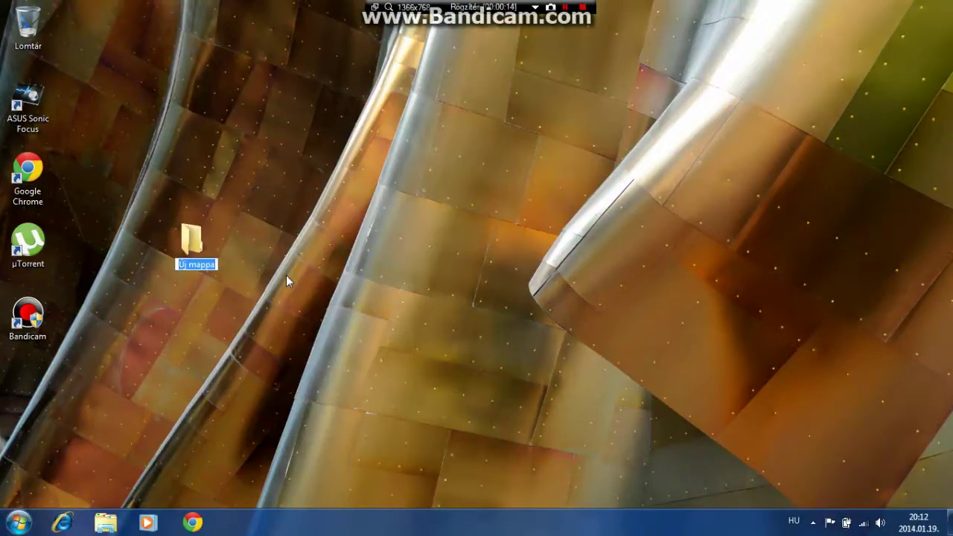
type("Minecr")
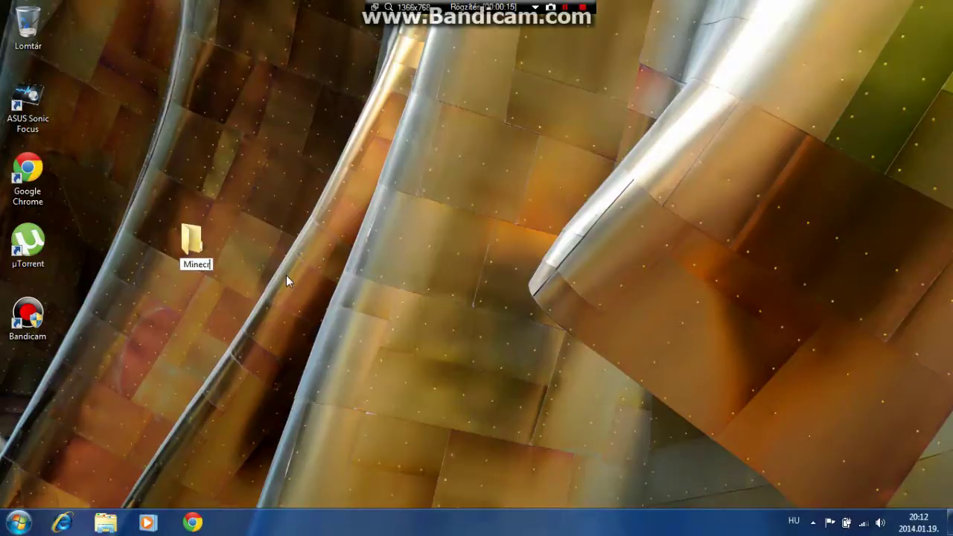
type("aft Ser")
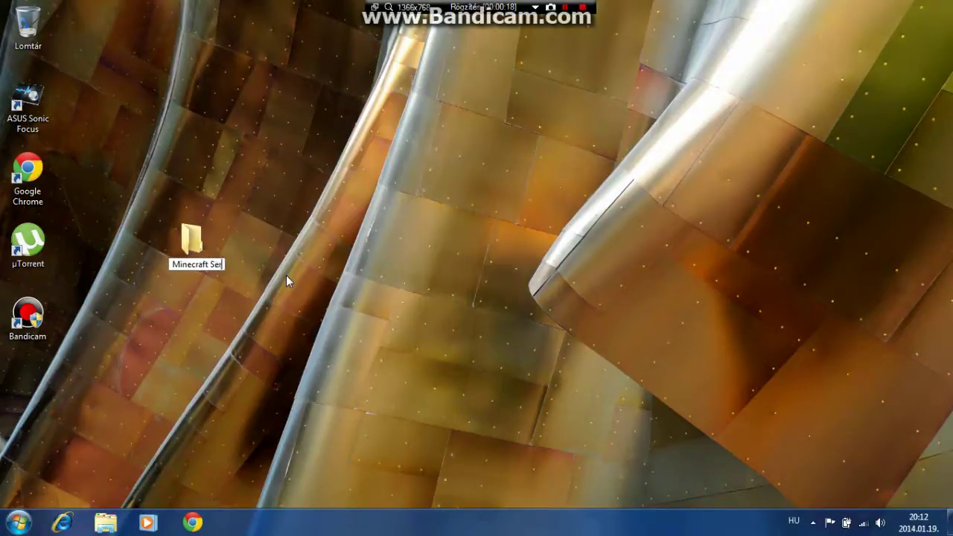
type("ver 1.")
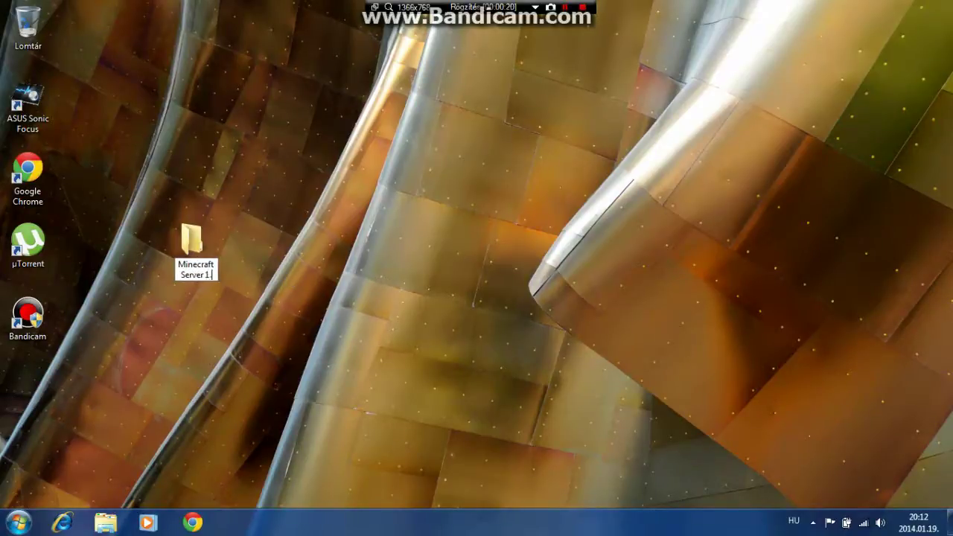
type("7.2")
key("Return")
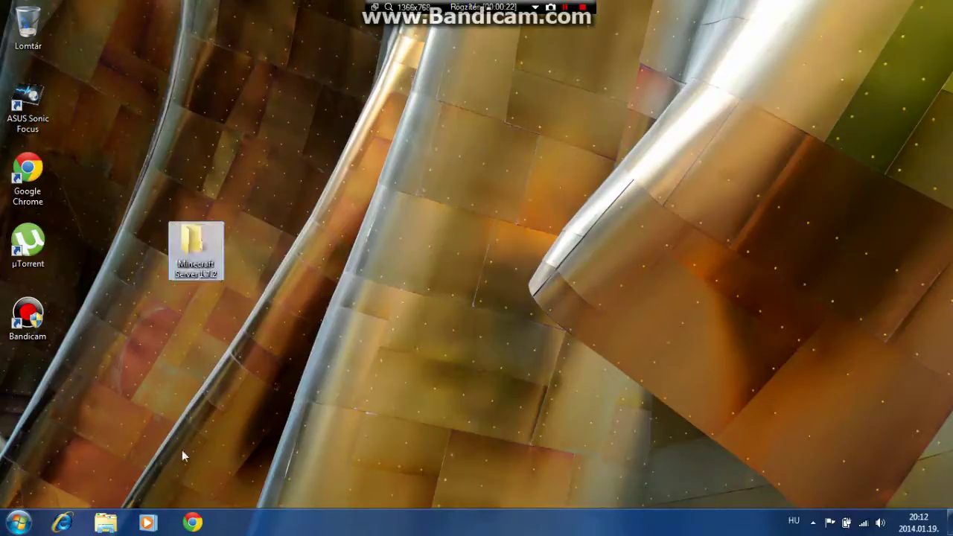
Switch to Google Chrome and go to the website bukkit.org.
left_click(202, 524)
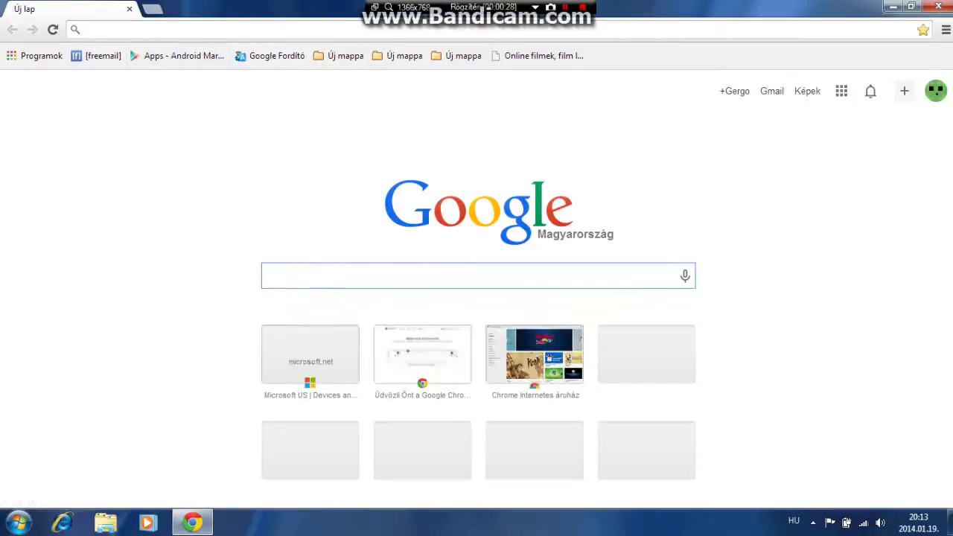
type("bukkit")
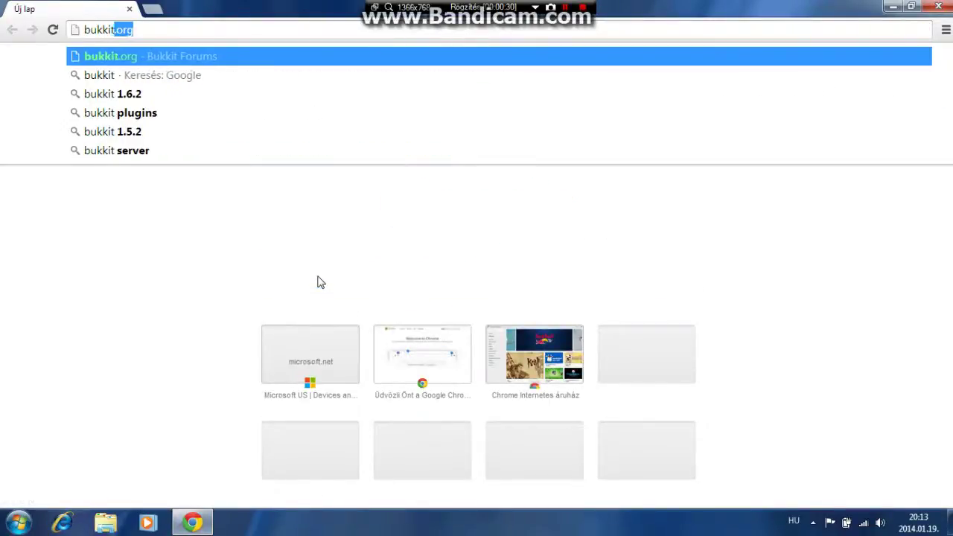
key("BackSpace")
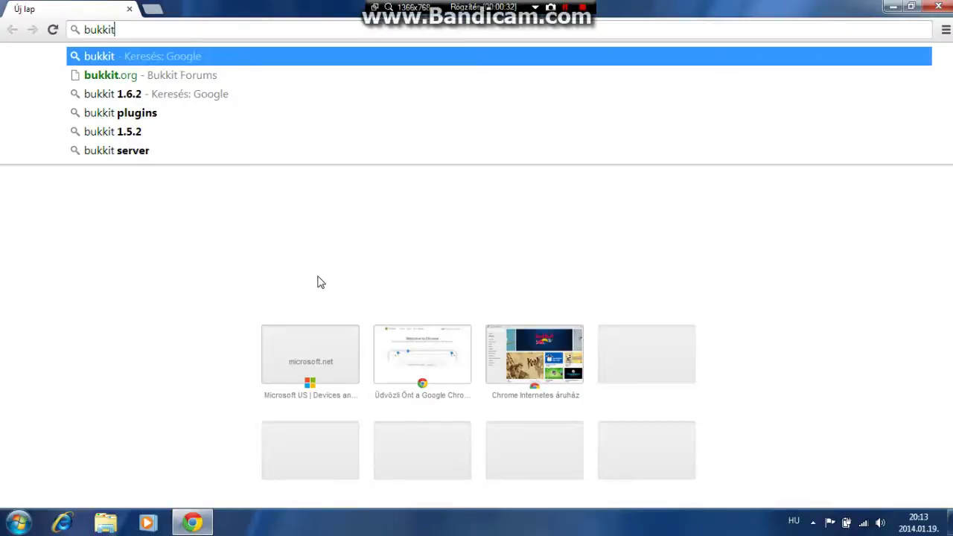
type(".org")
key("Return")
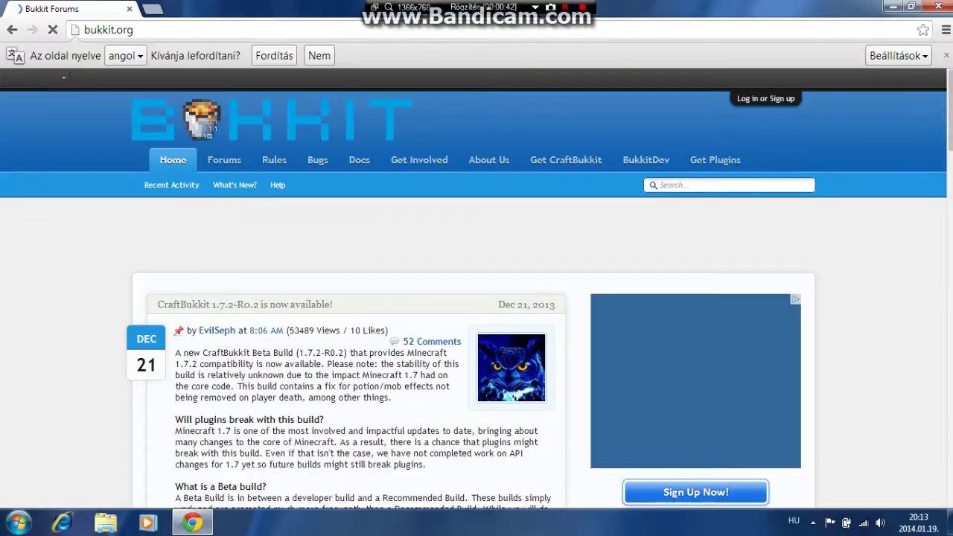
Open the CraftBukkit 1.7.2-R0.2 announcement in a new tab and the Get CraftBukkit page in the current tab.
right_click(273, 311)
left_click(313, 318)
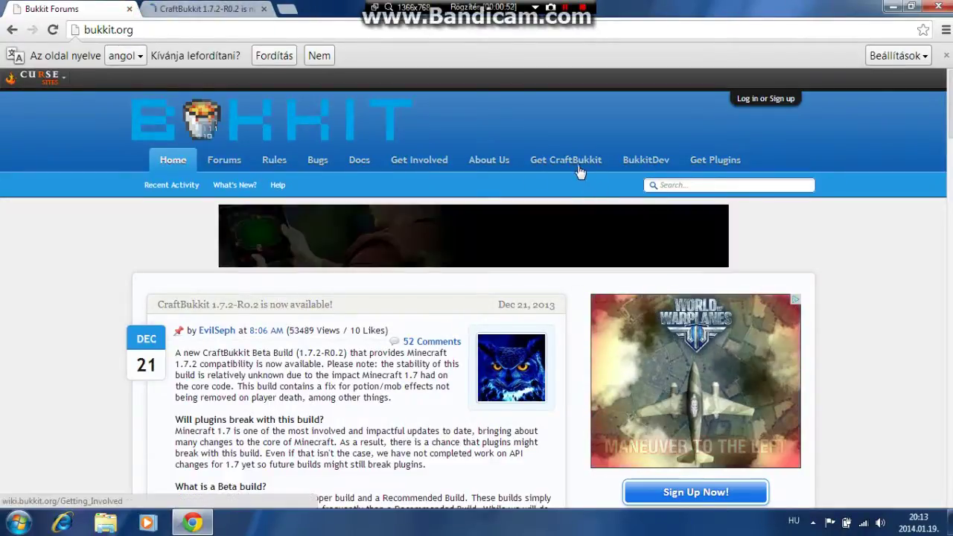
left_click(578, 161)
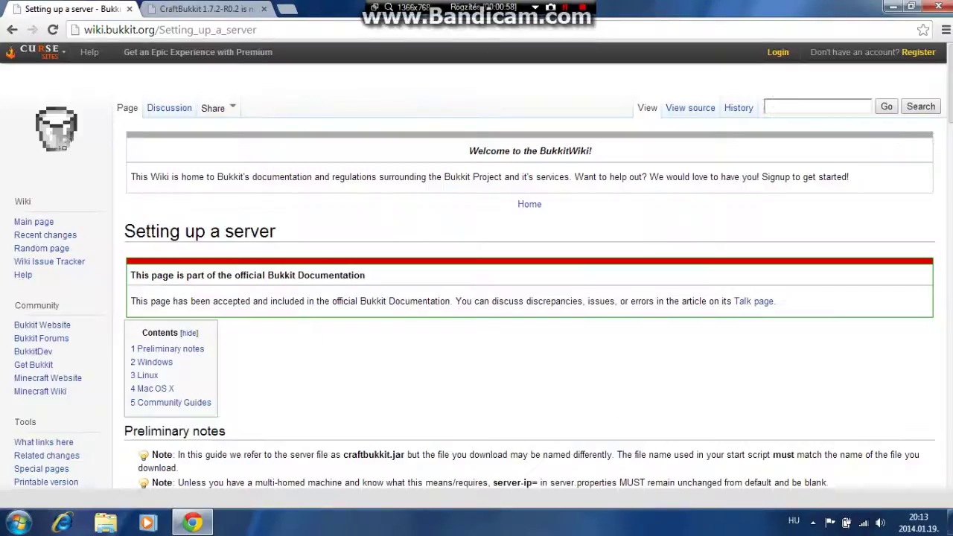
Download craftbukkit-1.7.2-R0.2.jar through the download link in the announcement post and agree to keep the file.
left_click(199, 9)
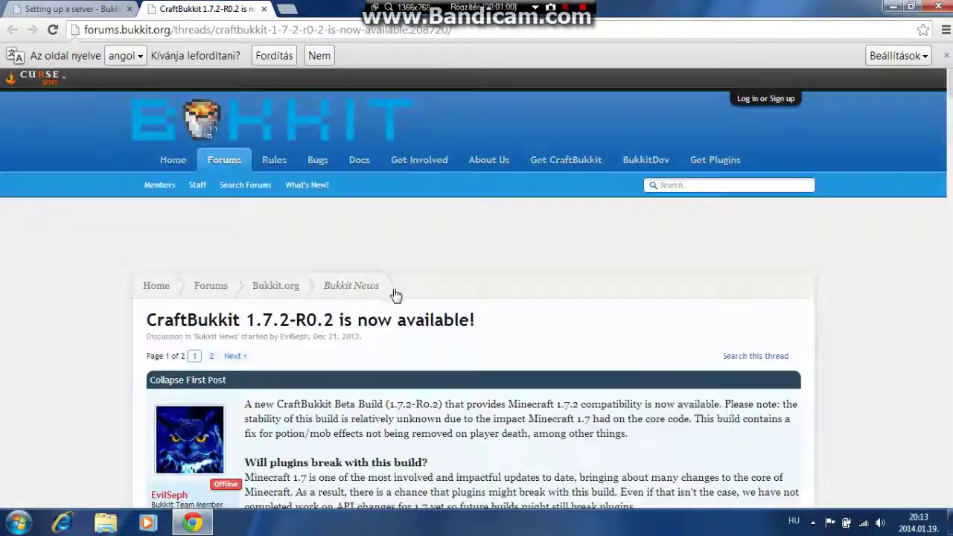
left_click(950, 131)
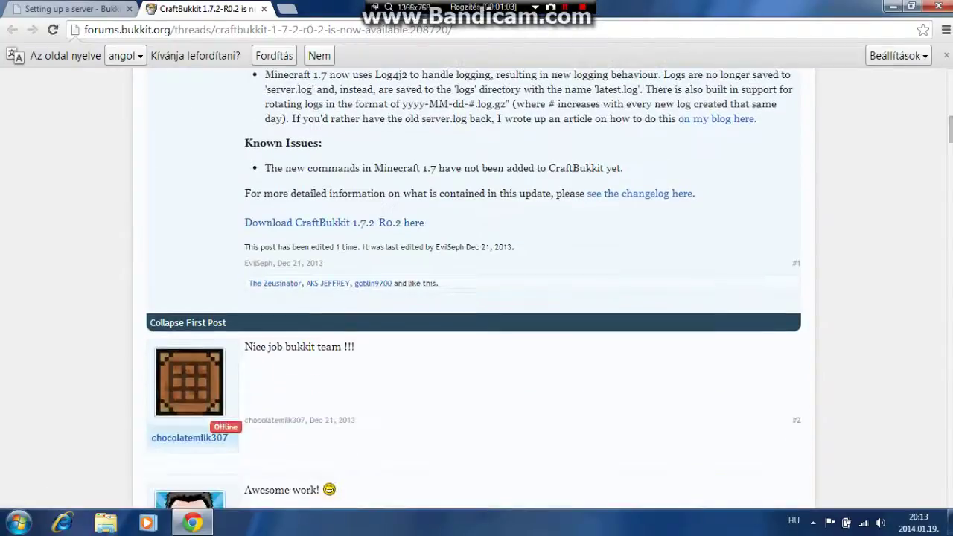
left_click(376, 225)
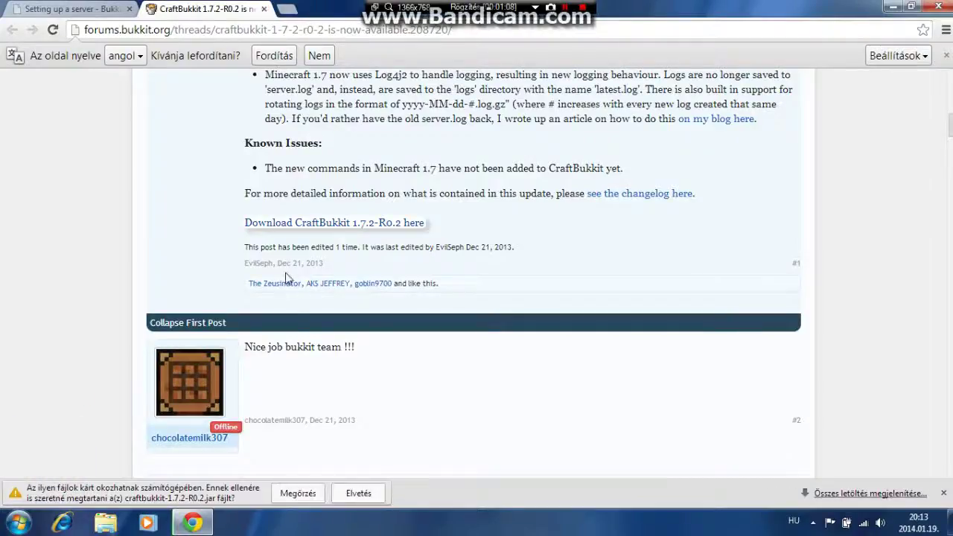
left_click(299, 493)
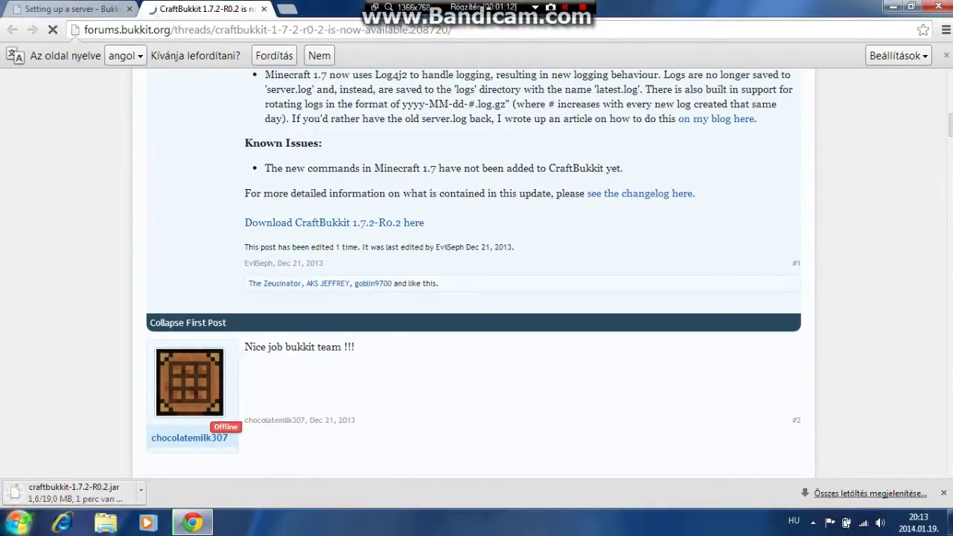
Search Google for "java" in a new tab and open the Download Free Java Software page.
left_click(288, 11)
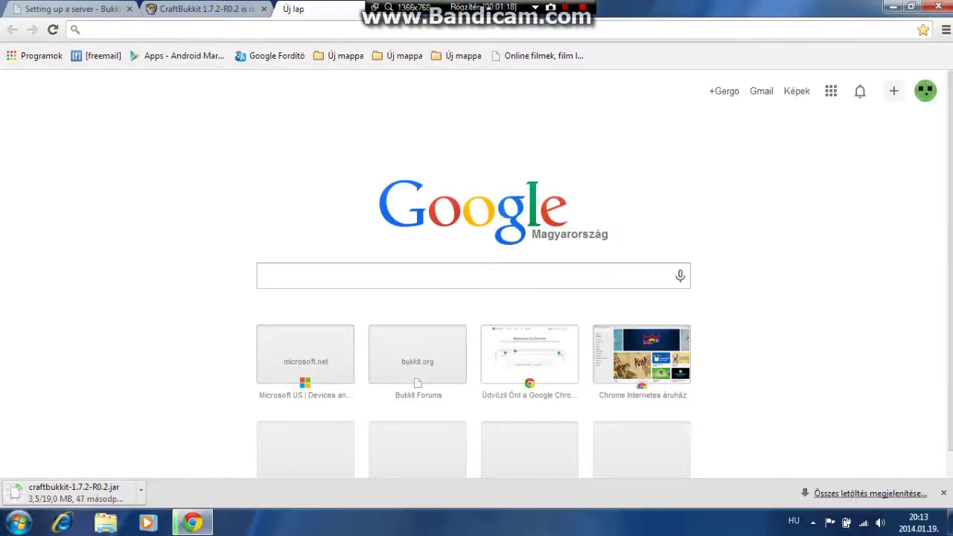
type("java")
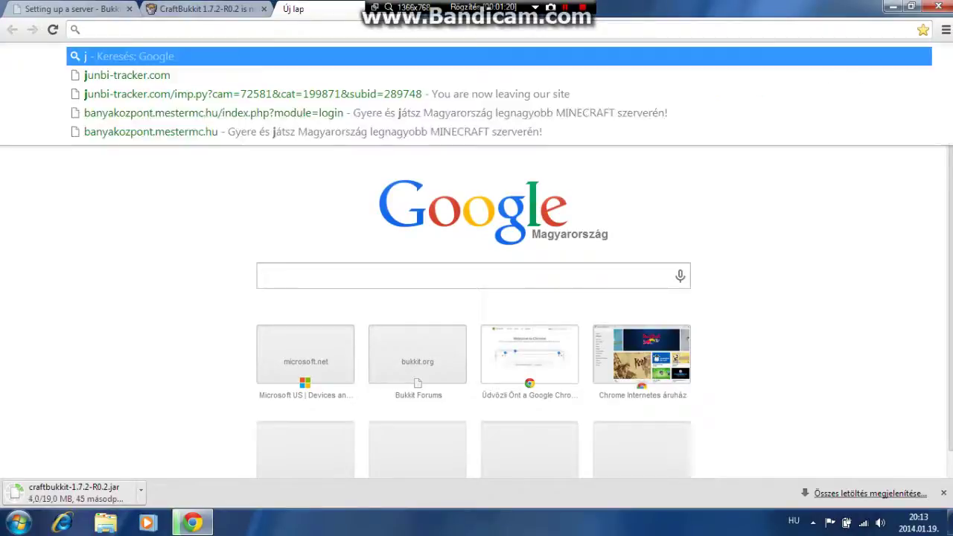
key("Return")
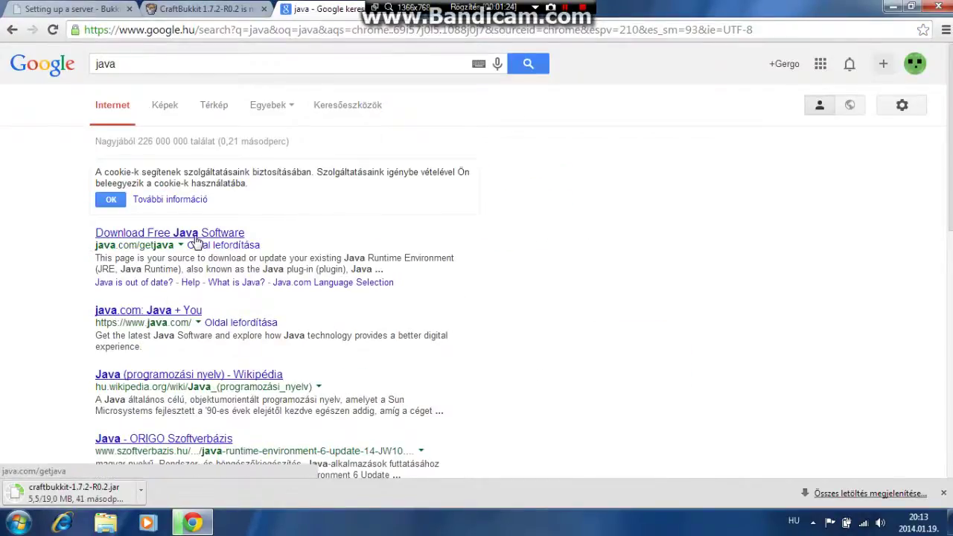
left_click(194, 235)
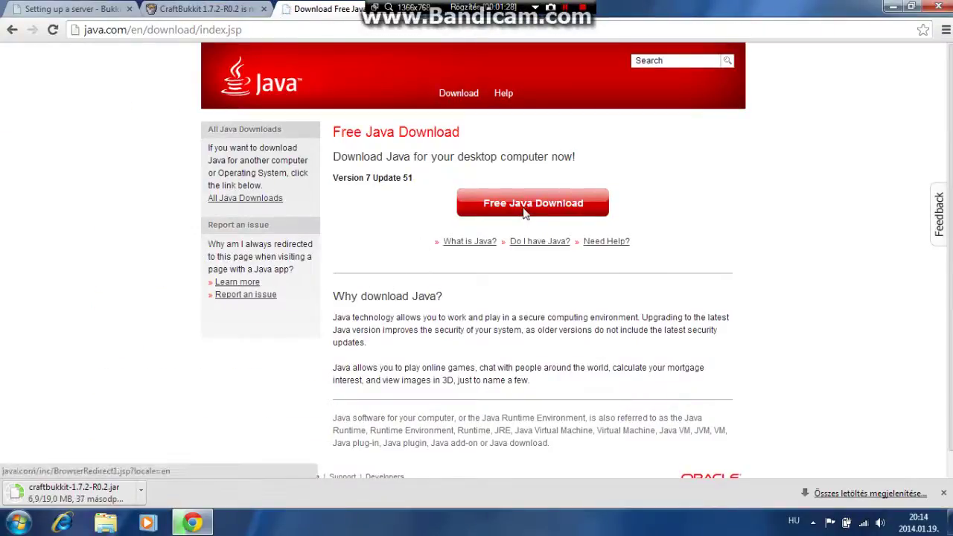
Download the free Java installer for Windows, run it and start the installation with the default destination folder.
left_click(526, 210)
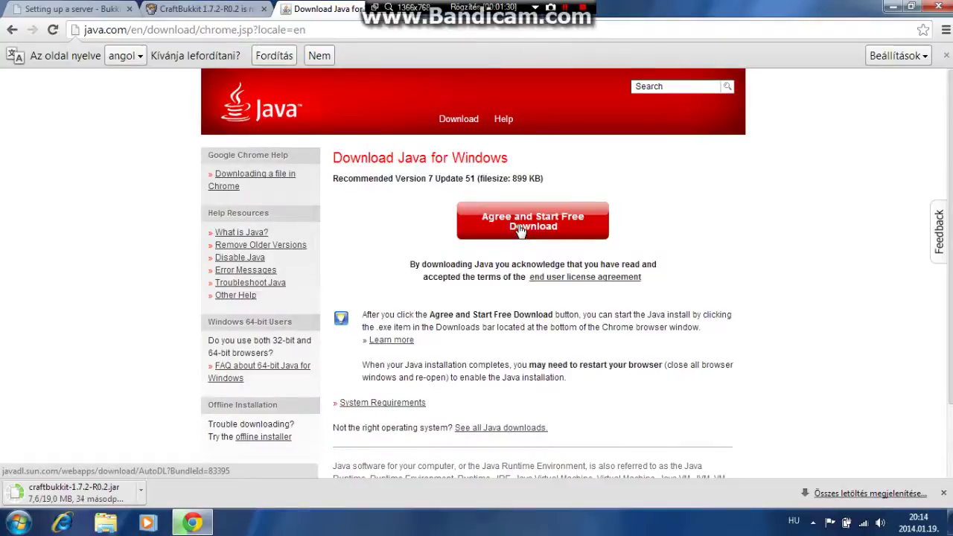
left_click(521, 232)
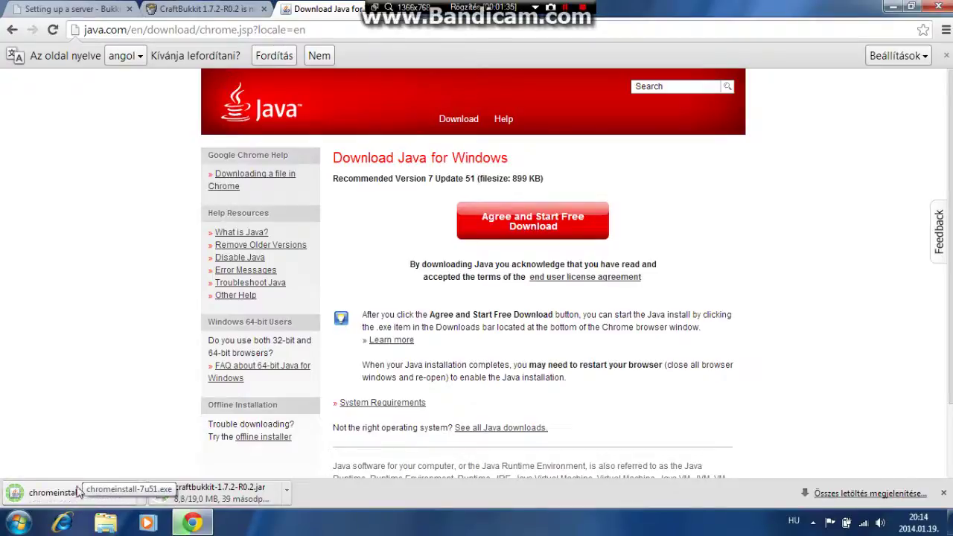
left_click(78, 494)
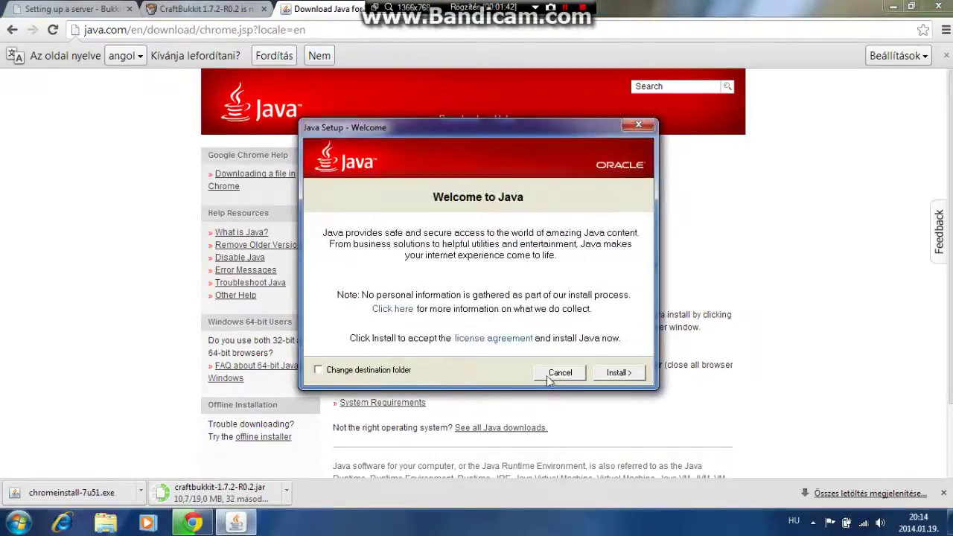
left_click(615, 374)
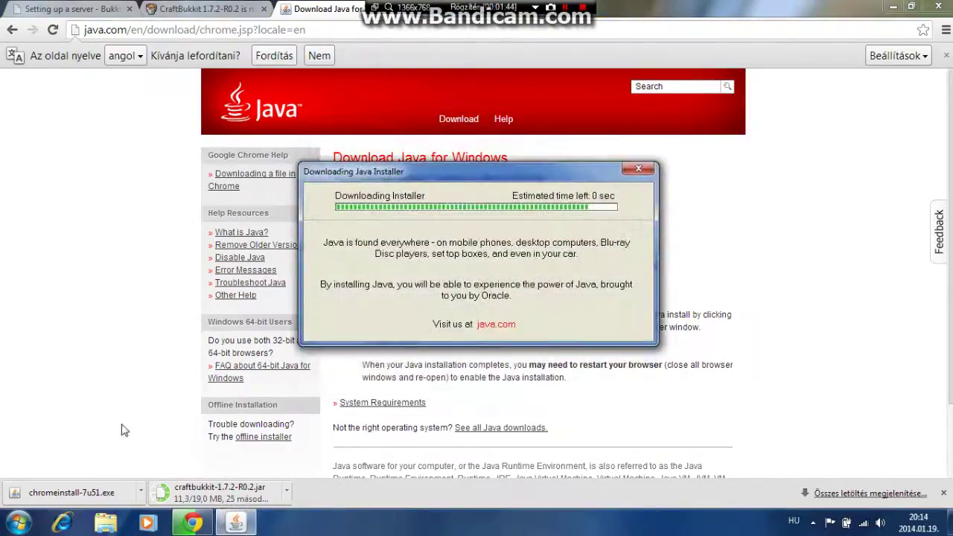
Open the computer's system properties and bring up the environment variables from the advanced system settings.
left_click(18, 522)
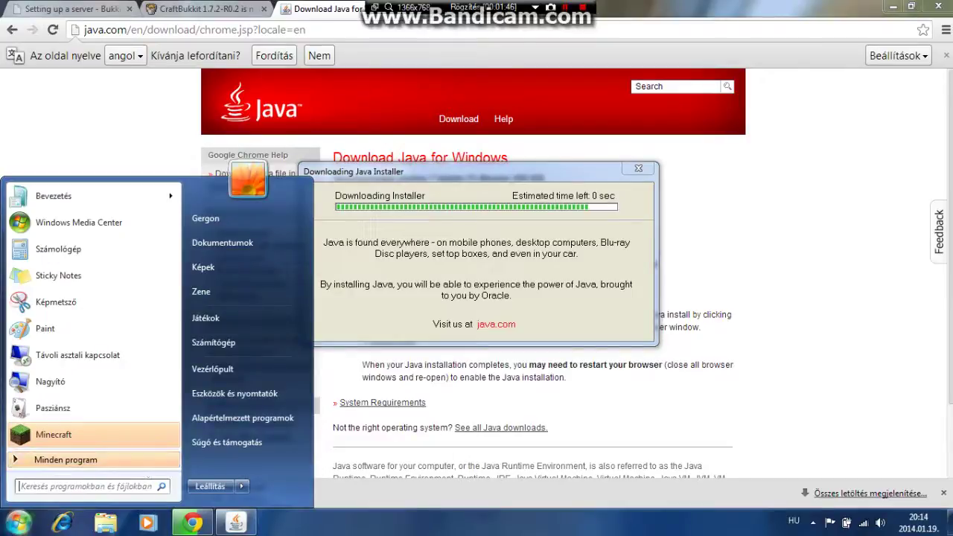
right_click(230, 342)
left_click(302, 457)
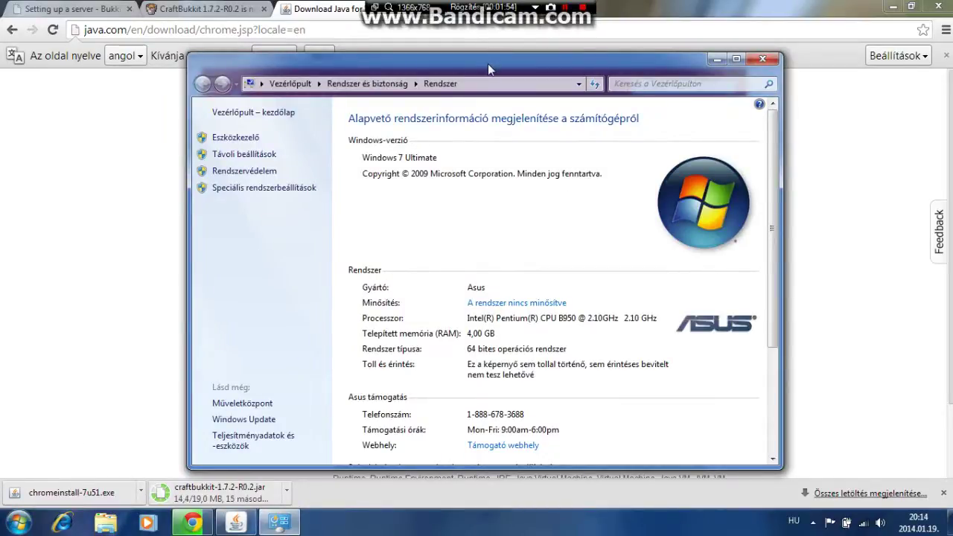
left_click_drag(488, 66, 512, 56)
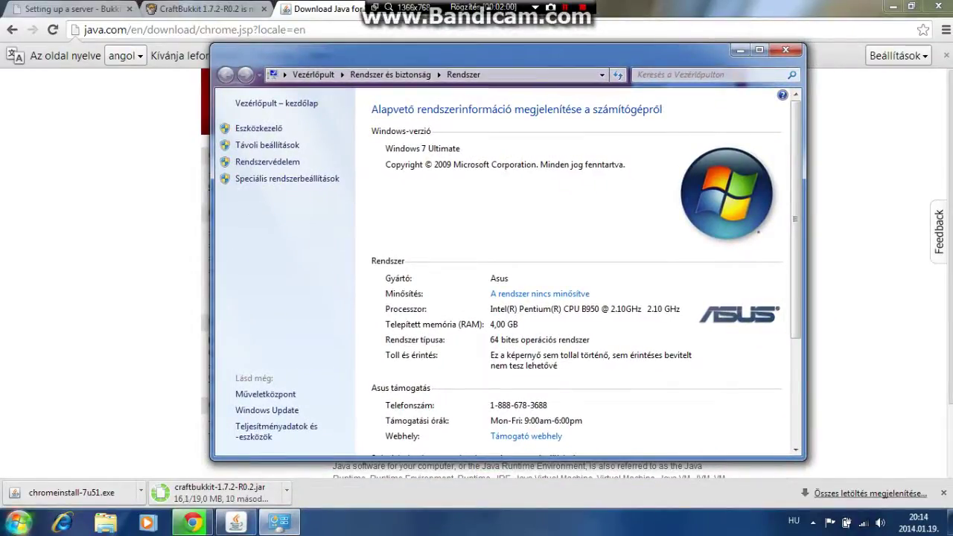
left_click(19, 522)
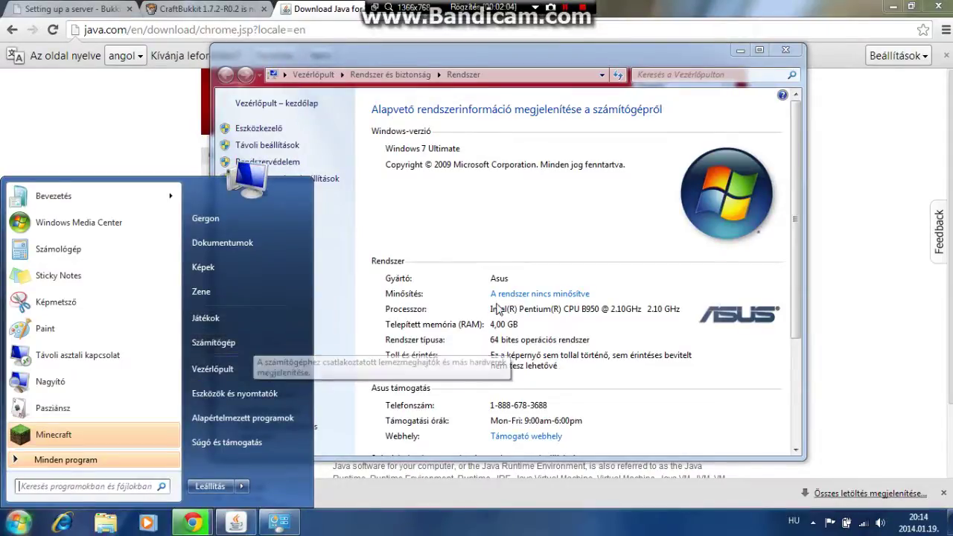
key("Escape")
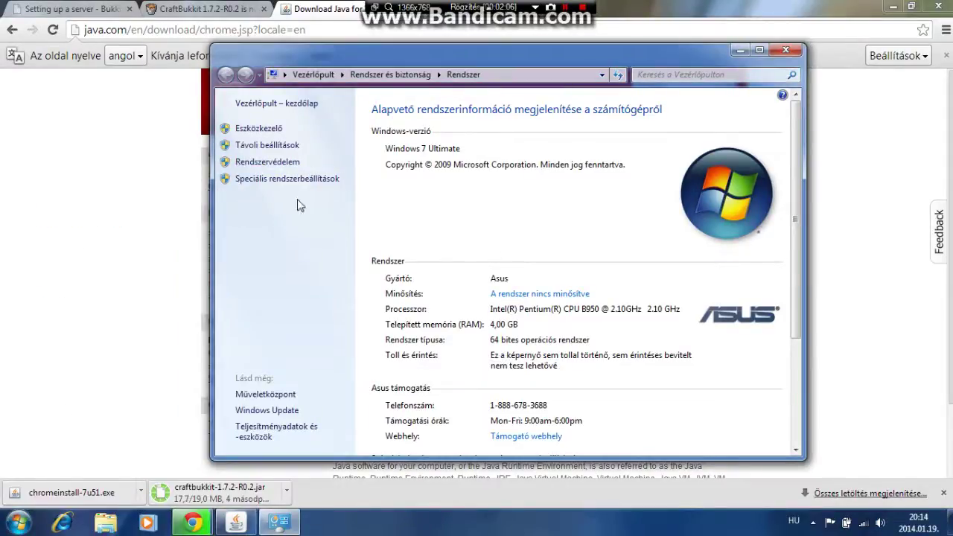
left_click(298, 186)
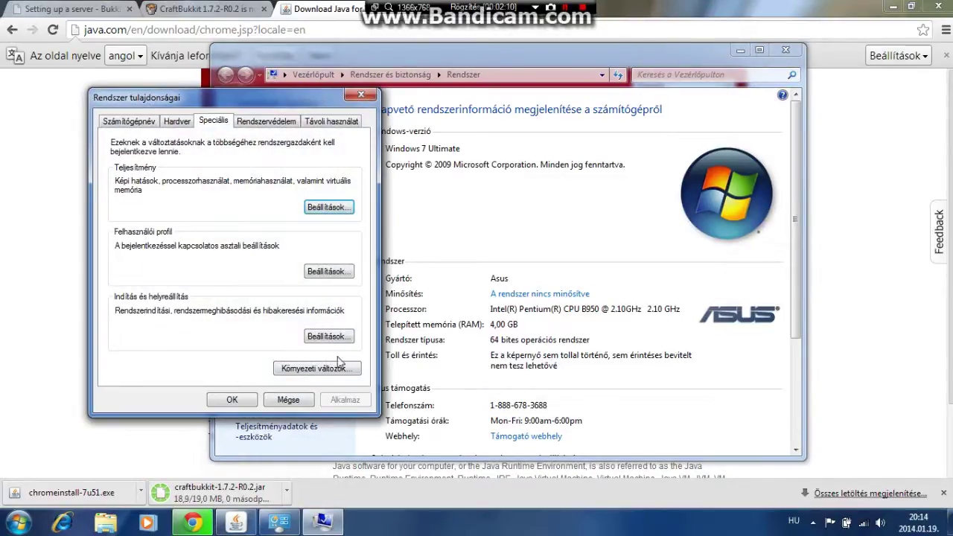
left_click(314, 368)
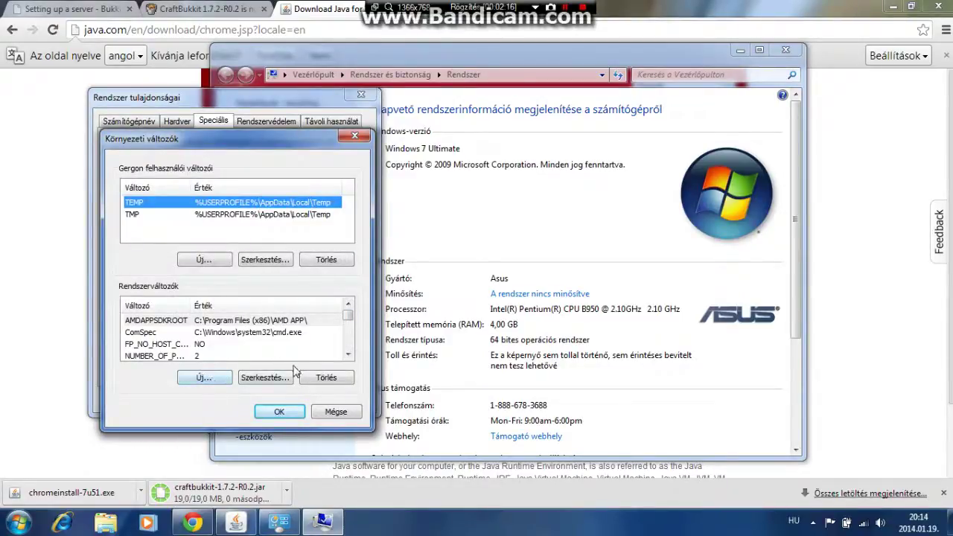
Create a new system variable named CLASSPATH with the value C:\munka.
left_click(207, 380)
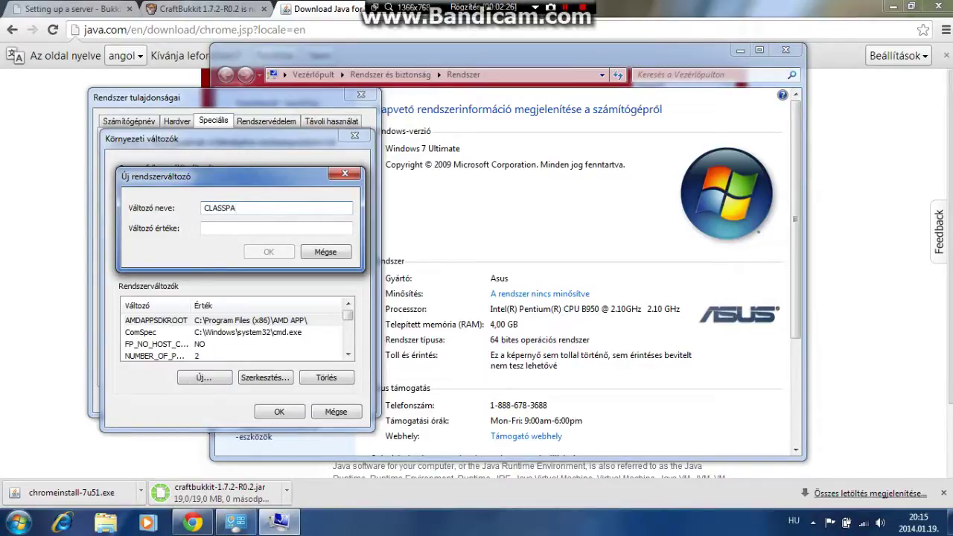
left_click(276, 228)
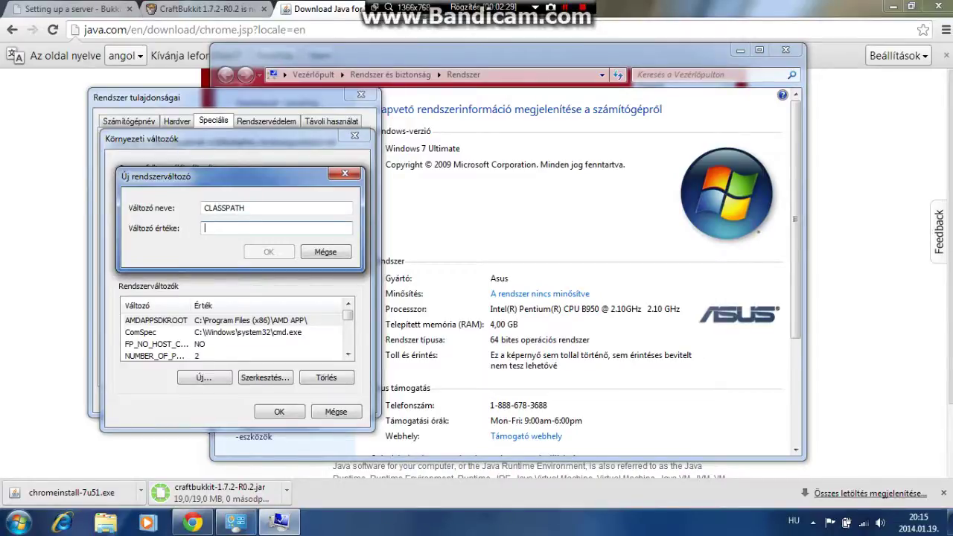
type("c")
key("BackSpace")
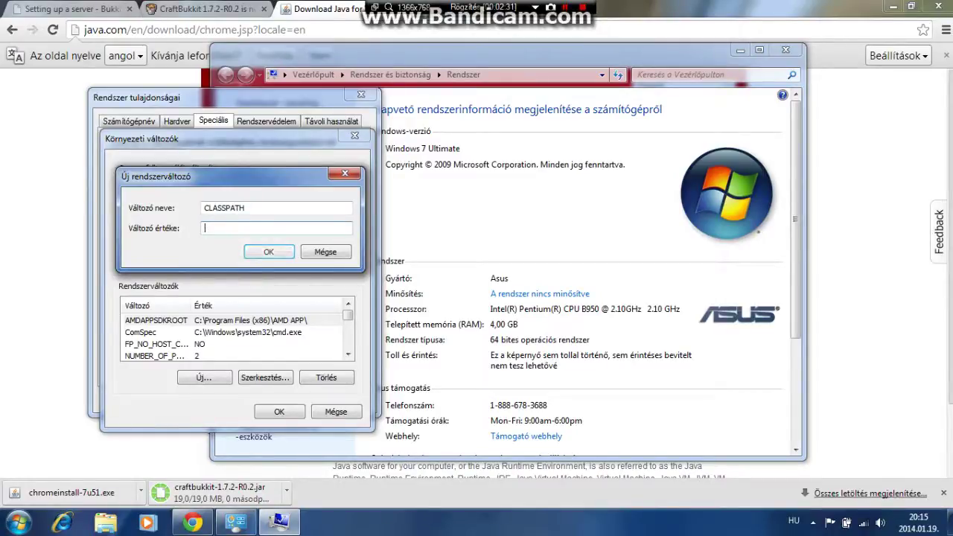
type("C:\\munka")
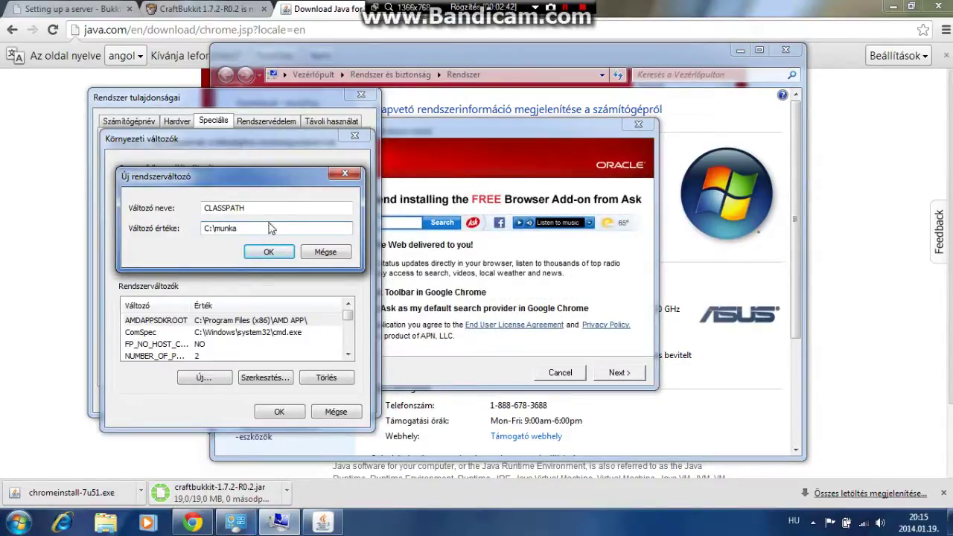
left_click(268, 251)
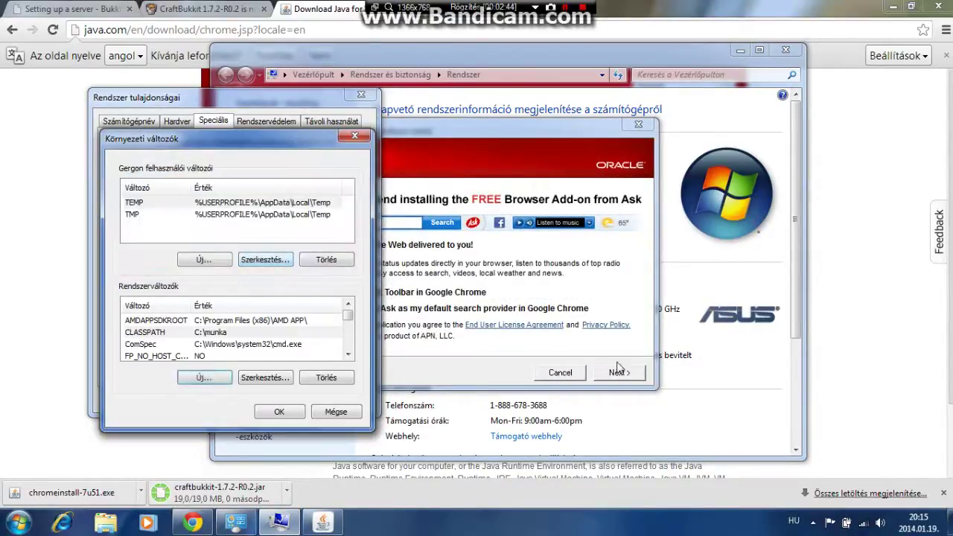
Decline the Ask Toolbar installation in Java Setup and continue installing Java.
left_click(546, 139)
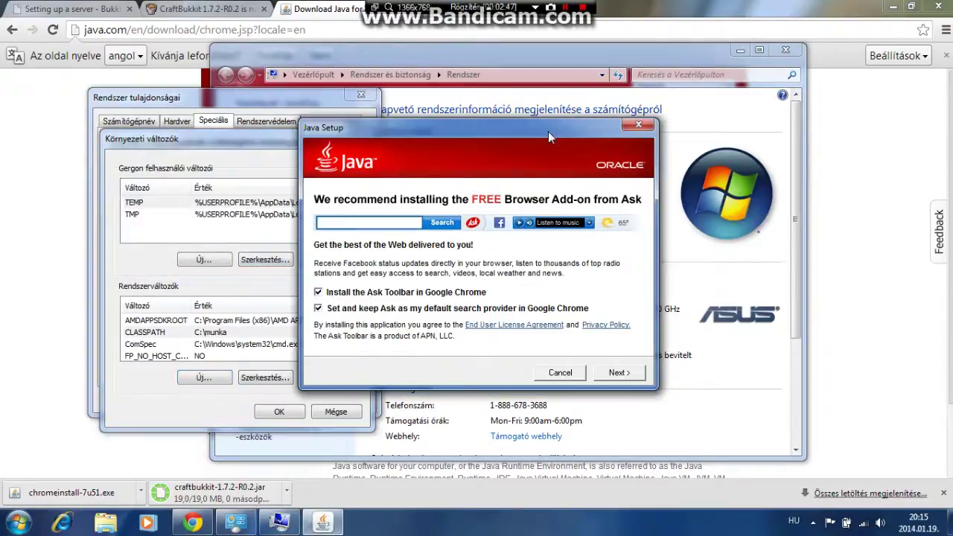
left_click(384, 295)
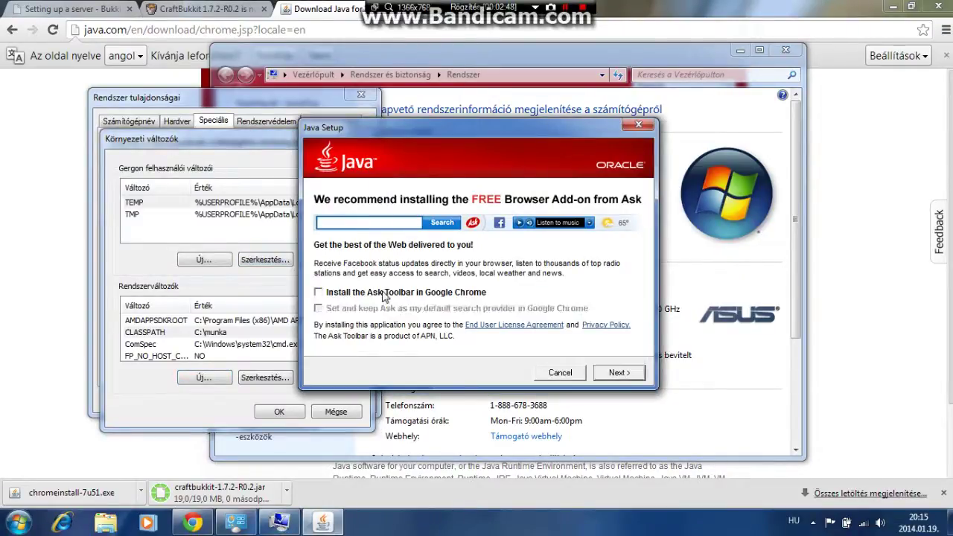
left_click(616, 372)
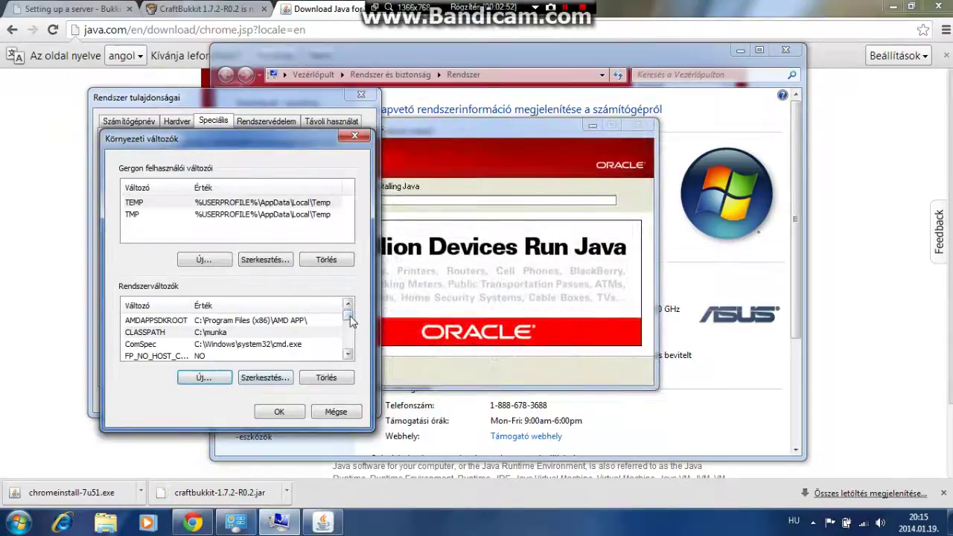
Open the system variable Path for editing and close the System information window.
left_click_drag(348, 316, 351, 330)
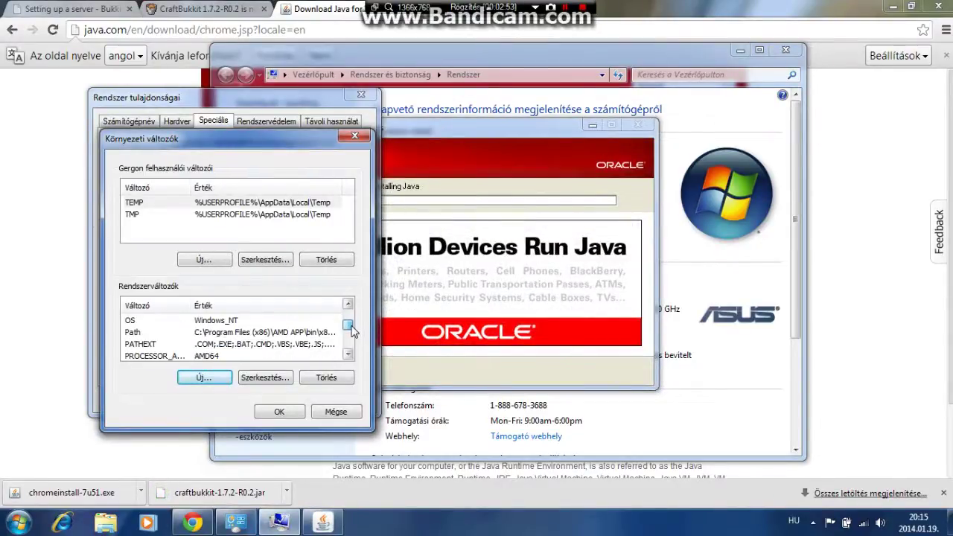
left_click(182, 335)
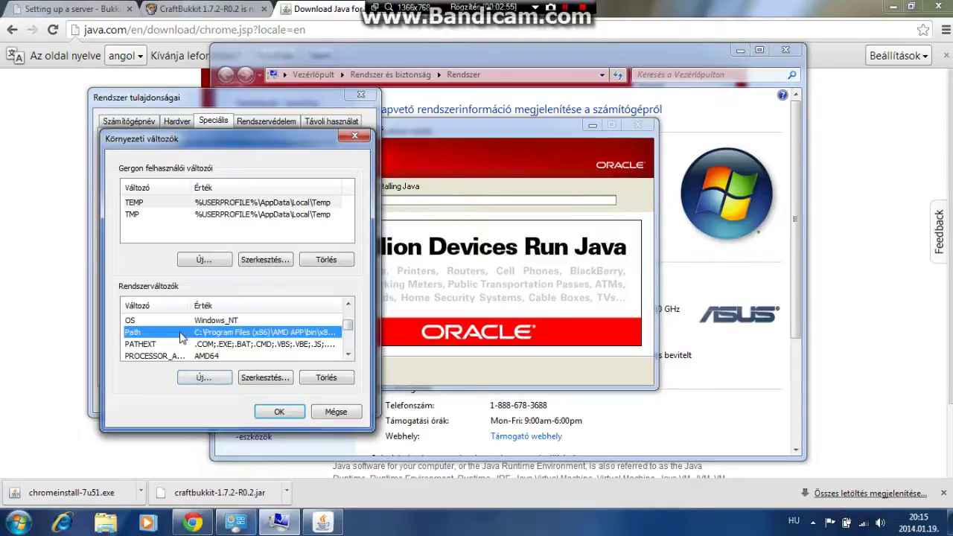
left_click(265, 377)
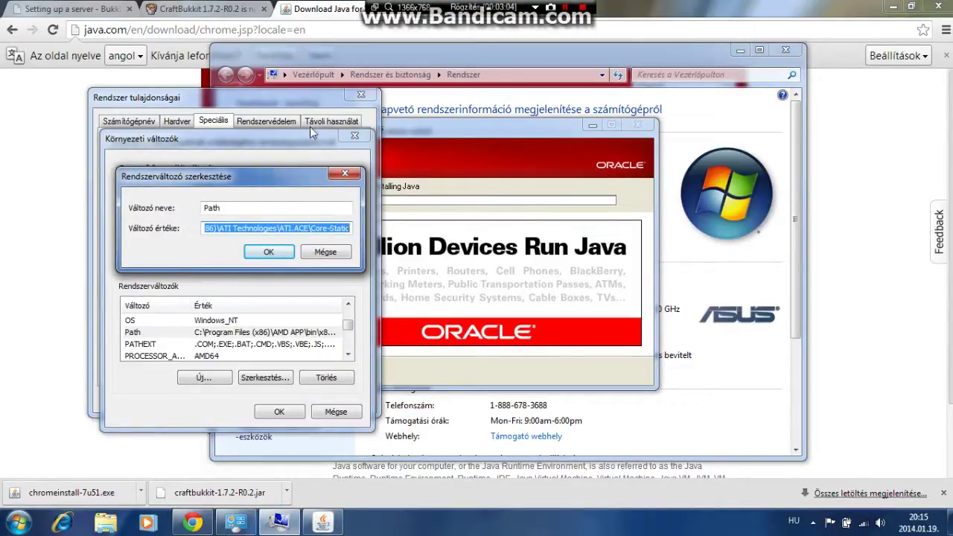
left_click(508, 121)
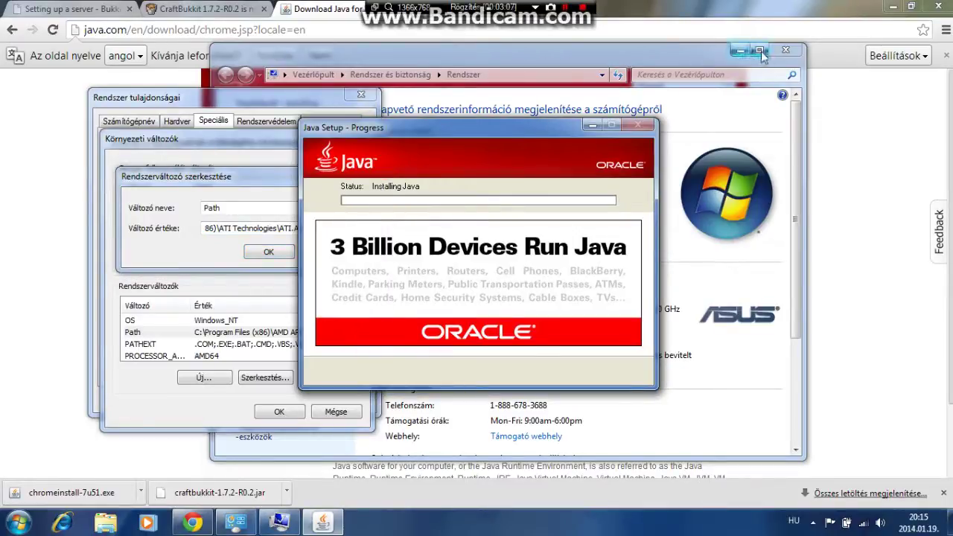
left_click(785, 50)
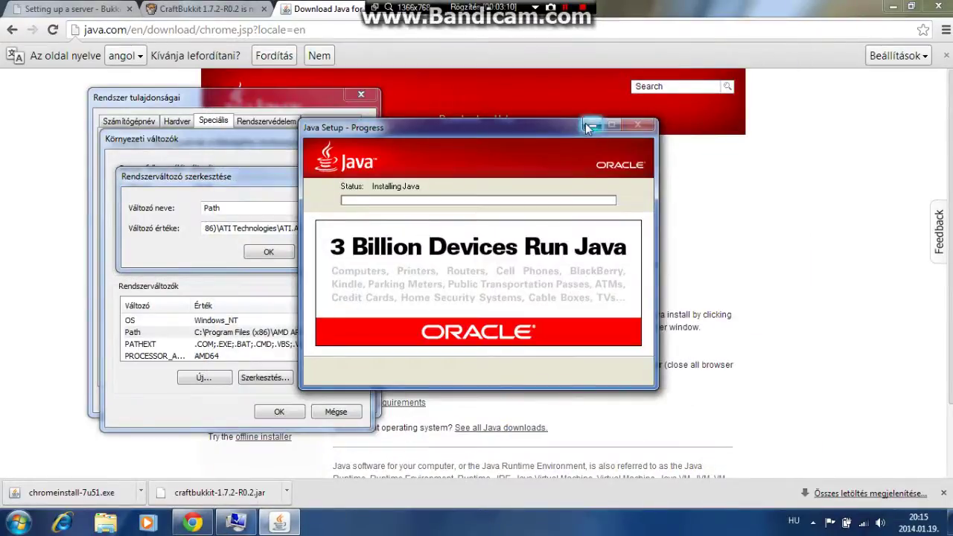
Clear the value of the Path variable and close Java Setup once the installation has completed.
left_click(225, 179)
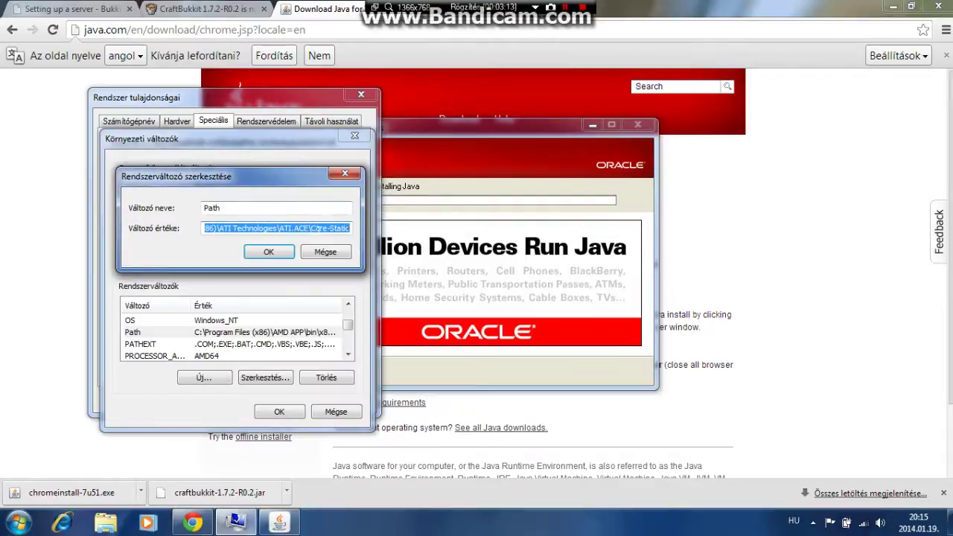
type("C:\\")
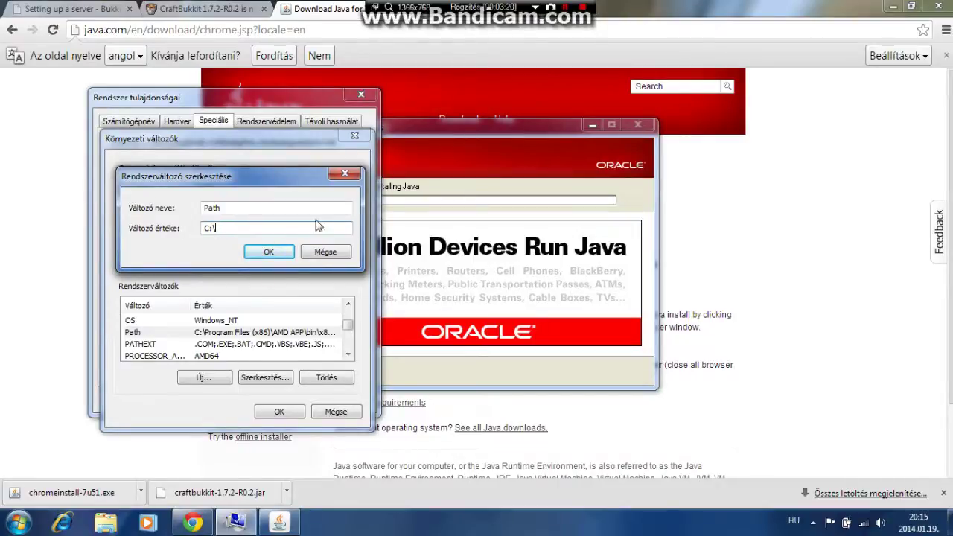
left_click(415, 253)
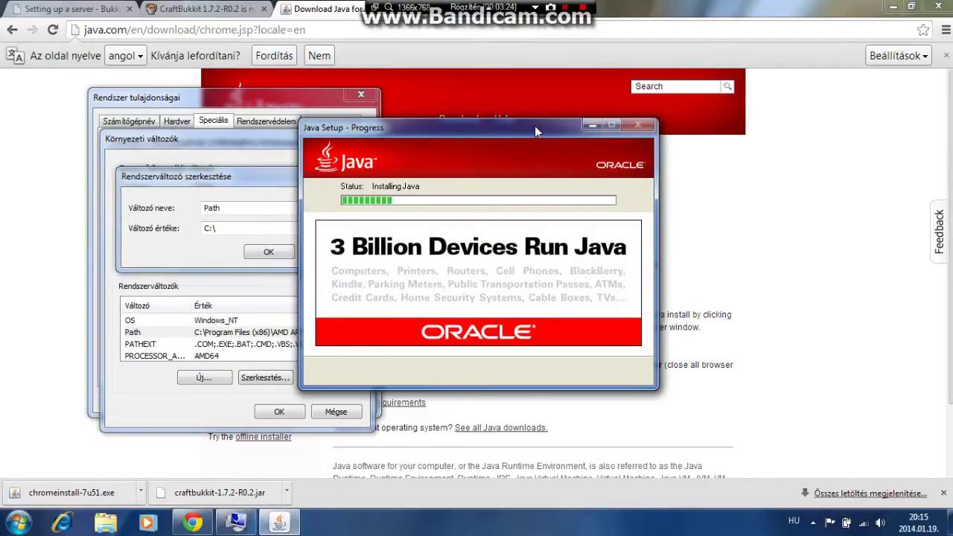
left_click_drag(535, 125, 636, 132)
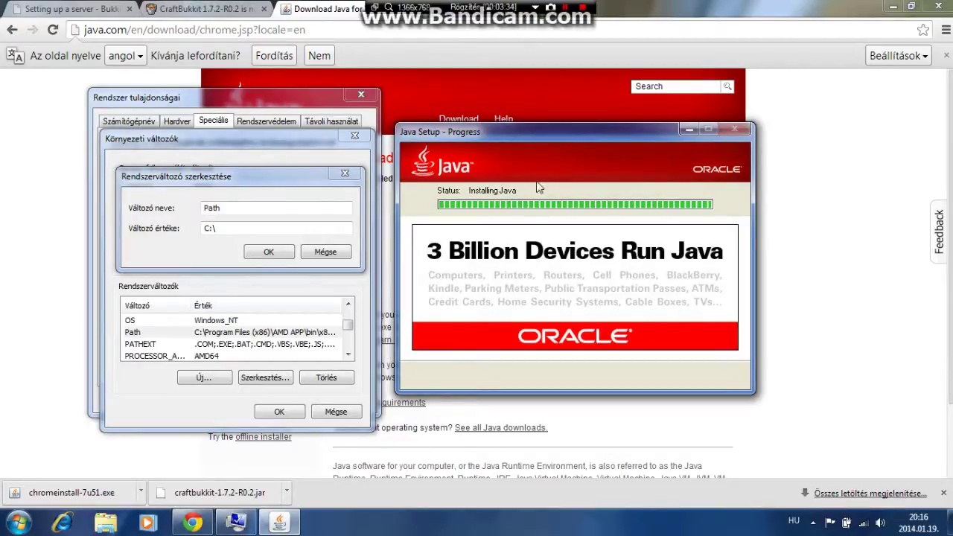
left_click(247, 228)
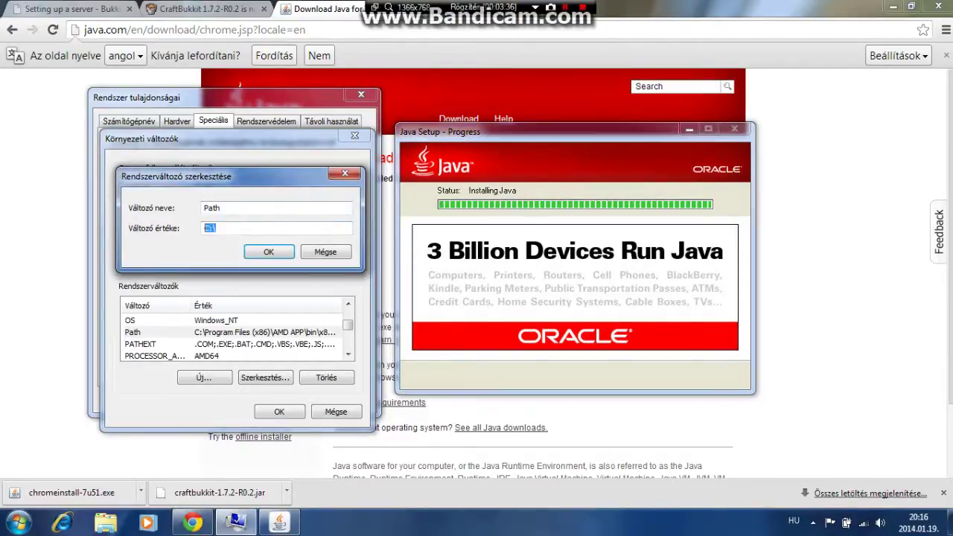
key("BackSpace")
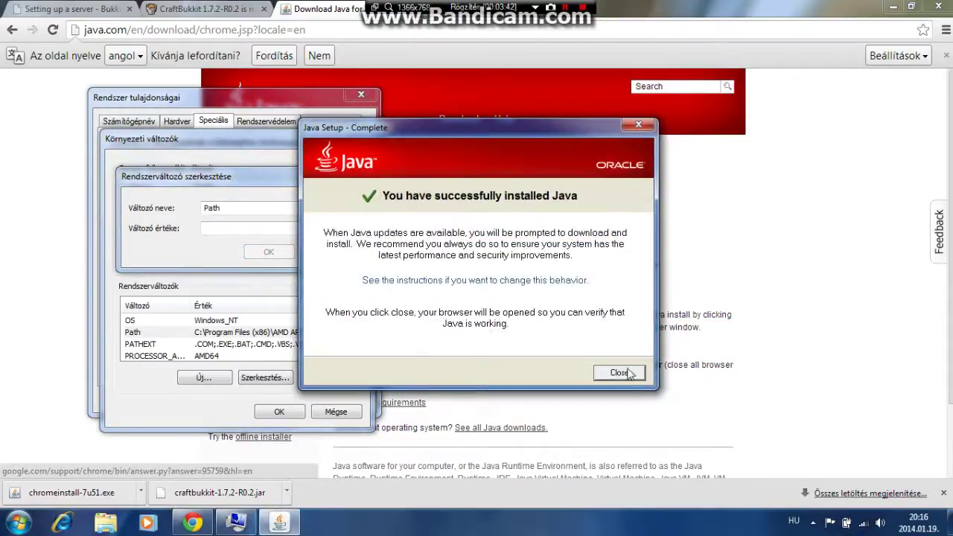
key("Return")
Browse to the bin folder of jre7 under C:\Program Files (x86)\Java and copy its full path.
left_click(18, 523)
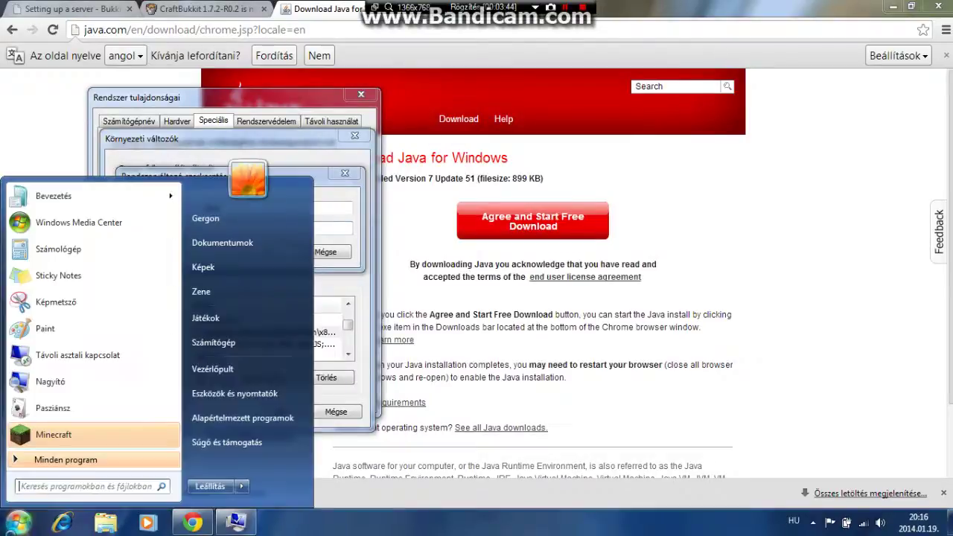
left_click(232, 348)
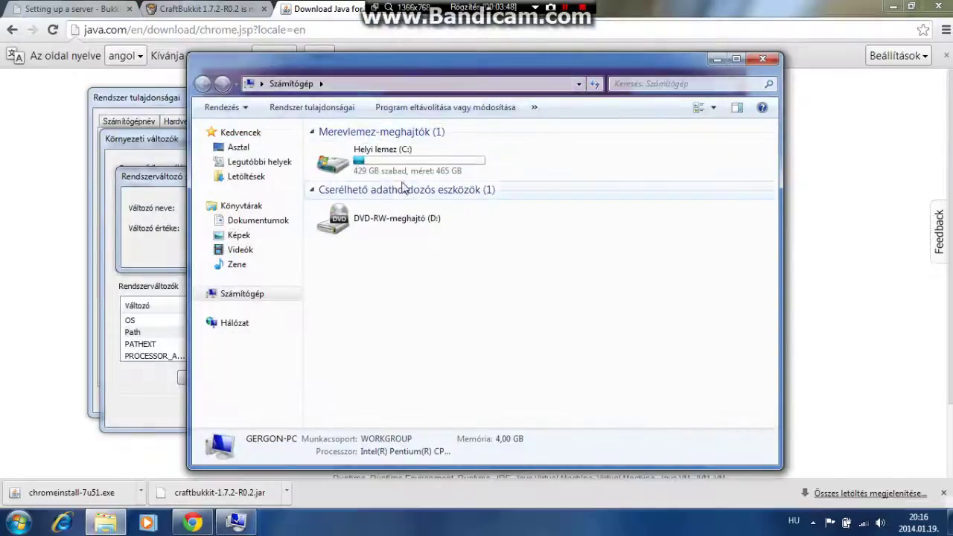
left_click(414, 179)
double_click(413, 179)
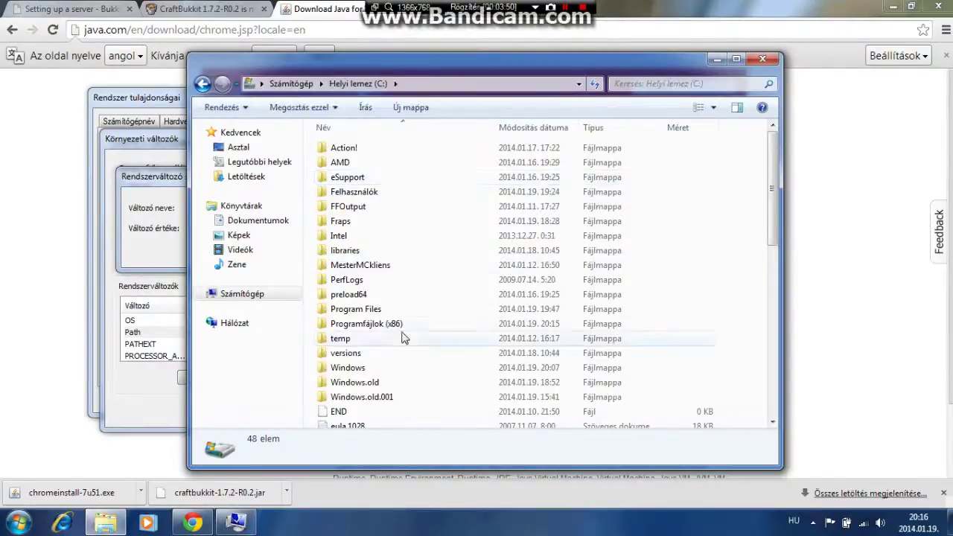
double_click(372, 324)
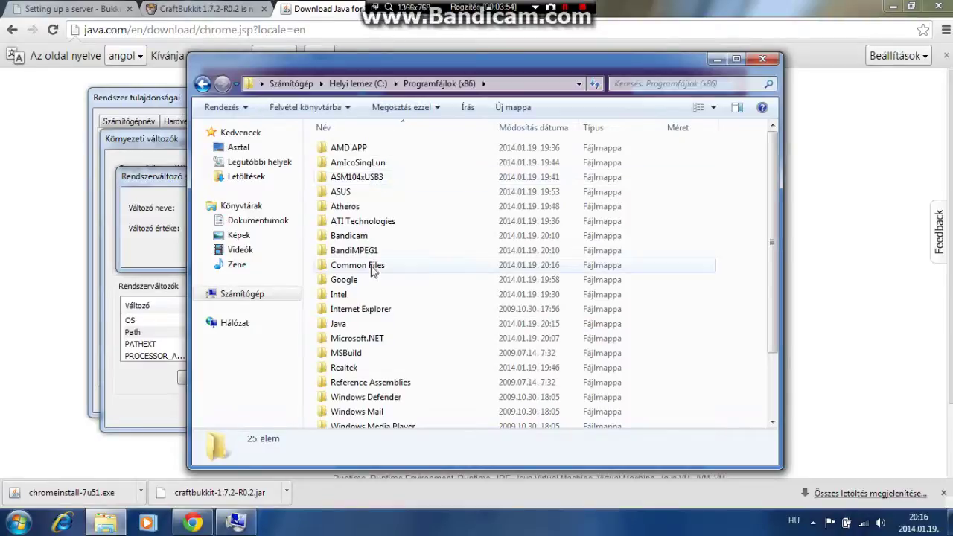
double_click(346, 324)
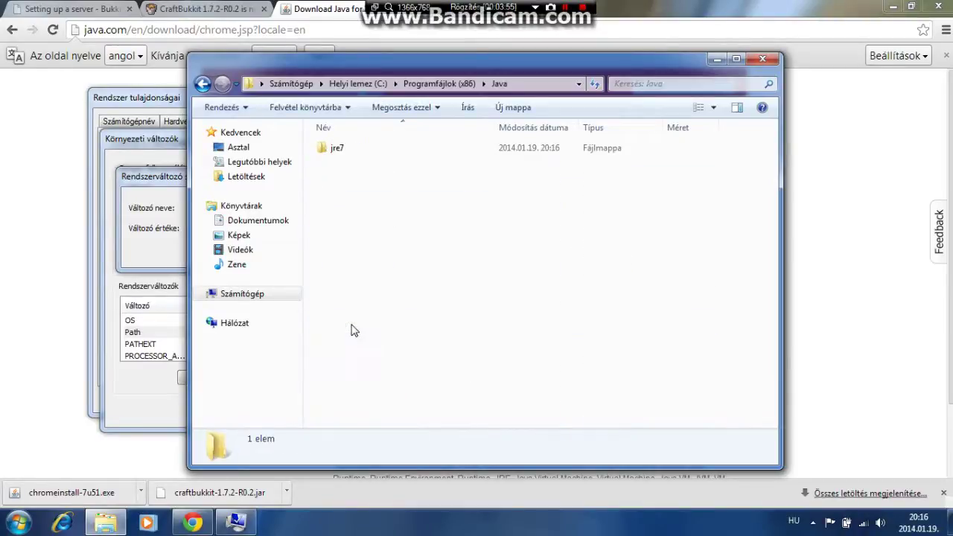
double_click(366, 150)
double_click(363, 148)
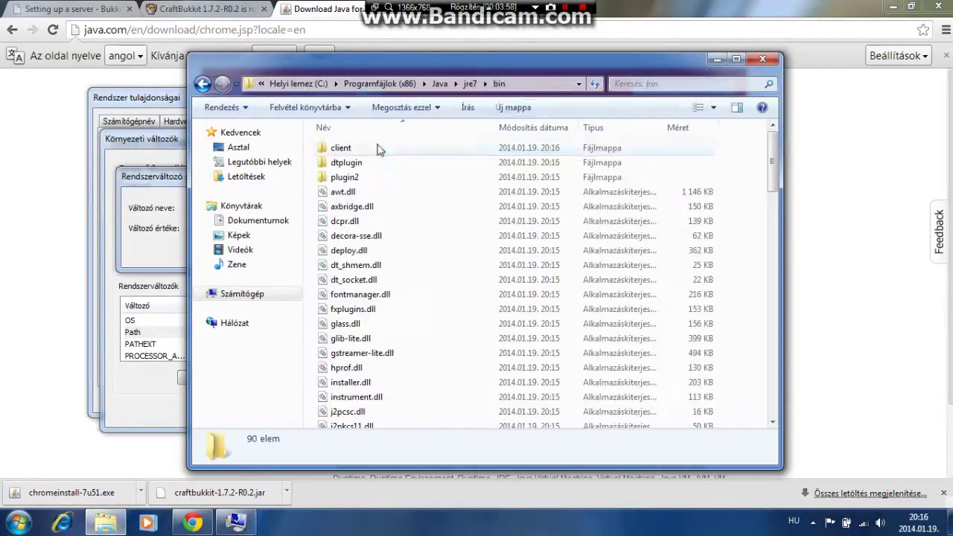
left_click(534, 84)
key("ctrl+c")
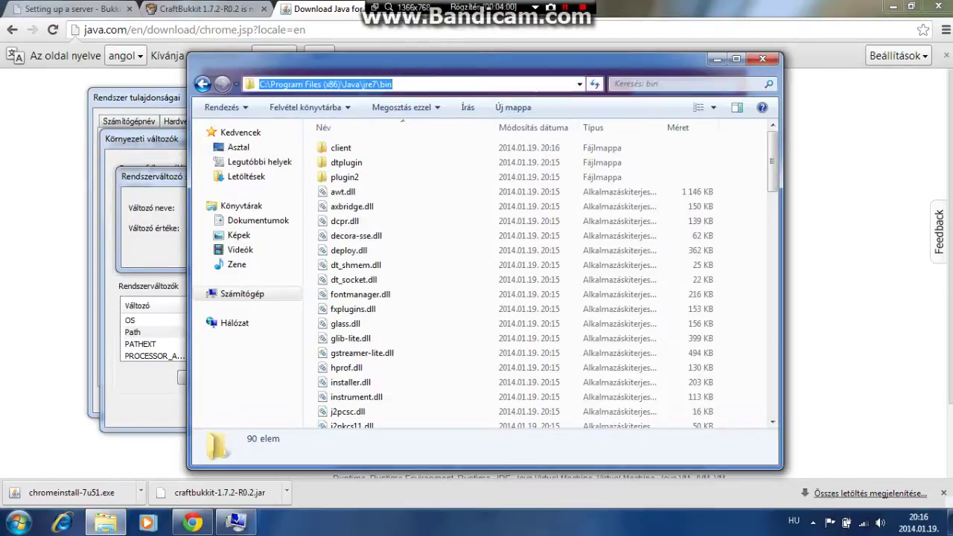
Set the Path variable to C:\Program Files (x86)\Java\jre7\bin, confirm the environment variables and close the system properties.
left_click(717, 60)
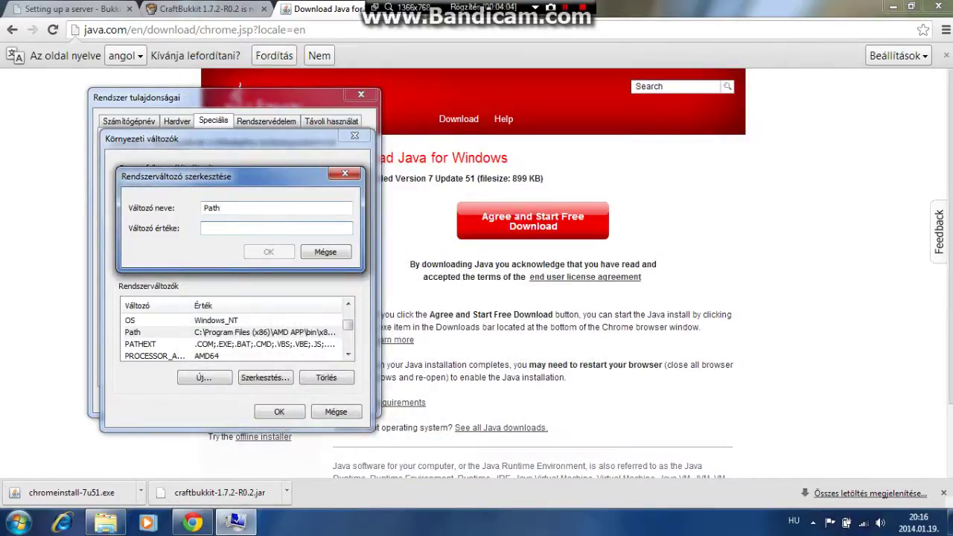
key("ctrl+v")
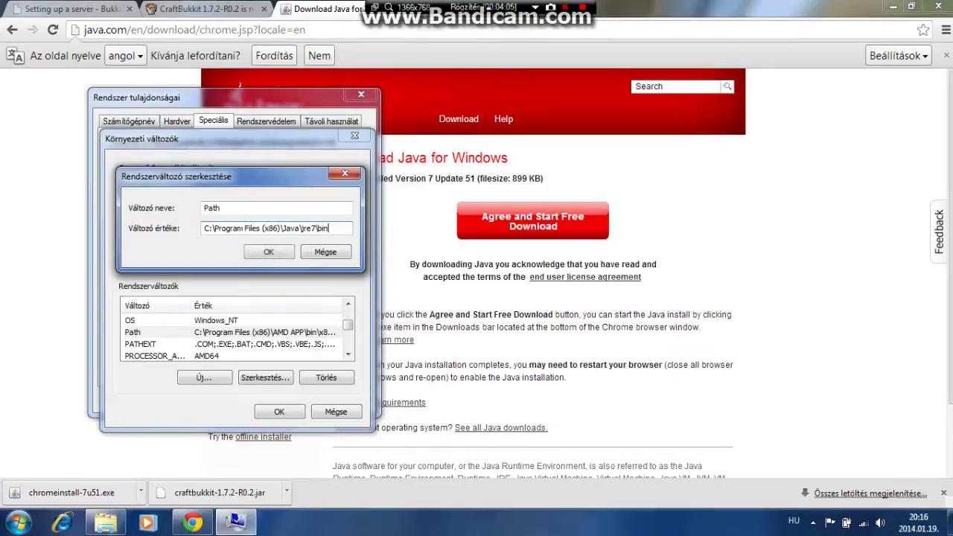
left_click(268, 253)
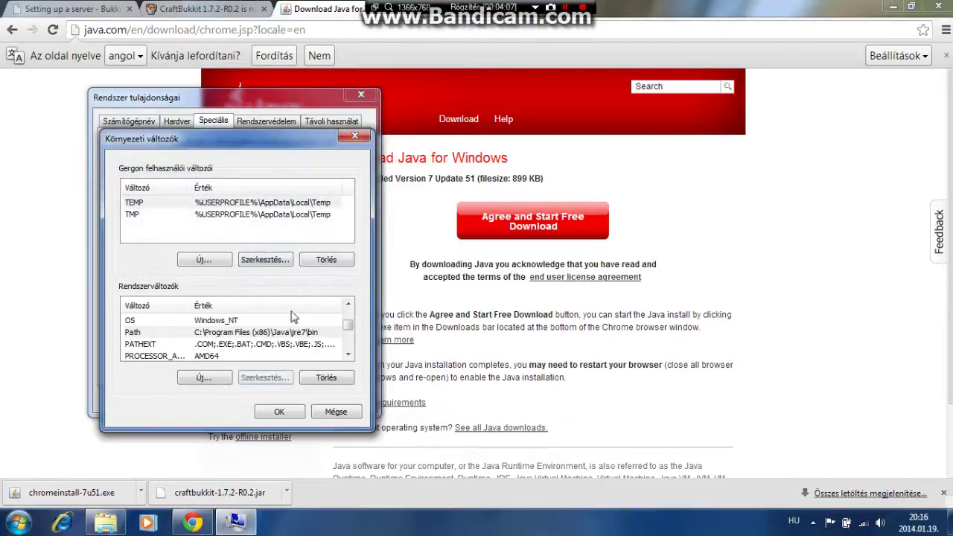
left_click(277, 411)
left_click(361, 94)
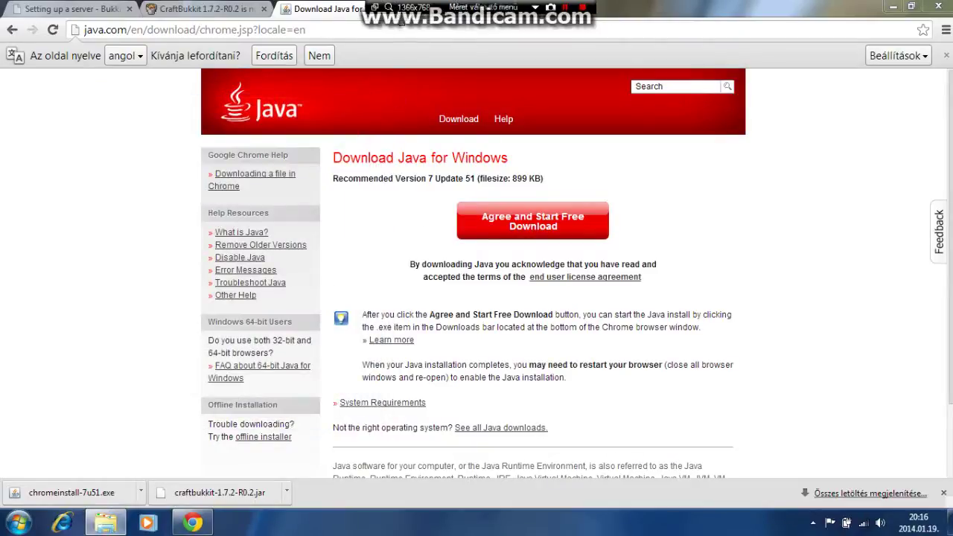
Close the Java download page and return to the CraftBukkit announcement thread.
key("ctrl+w")
left_click(400, 20)
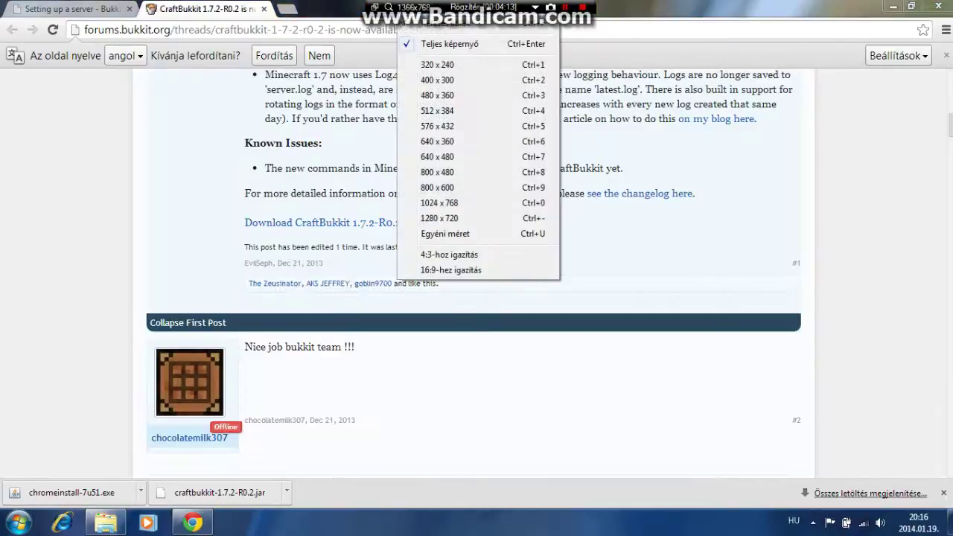
left_click(318, 10)
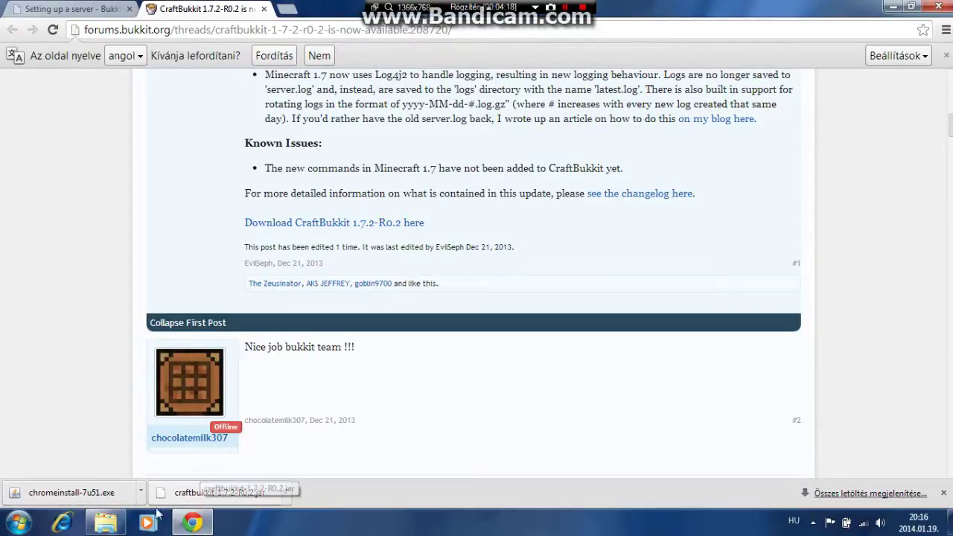
Open the Minecraft Server 1.7.2 folder located on the desktop in the file explorer.
left_click(105, 522)
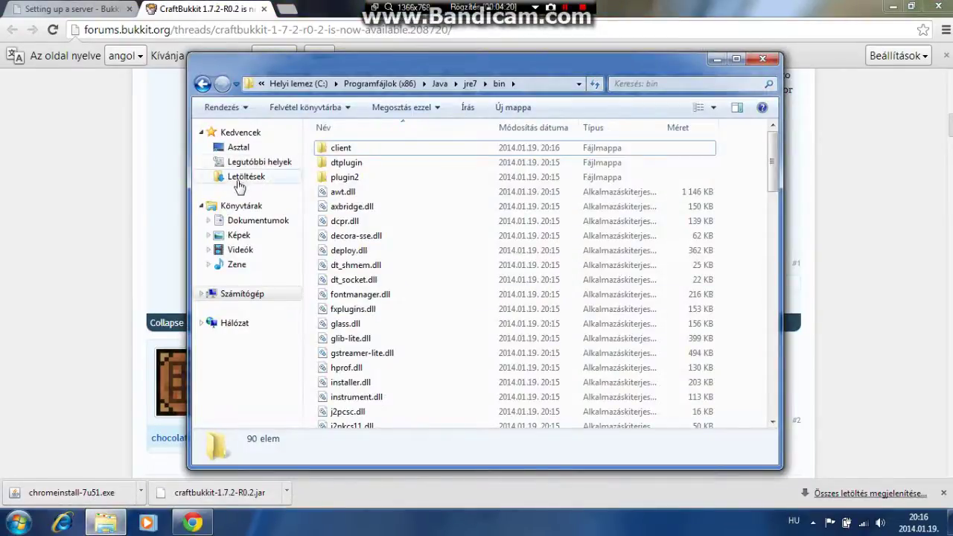
left_click(240, 148)
left_click(363, 177)
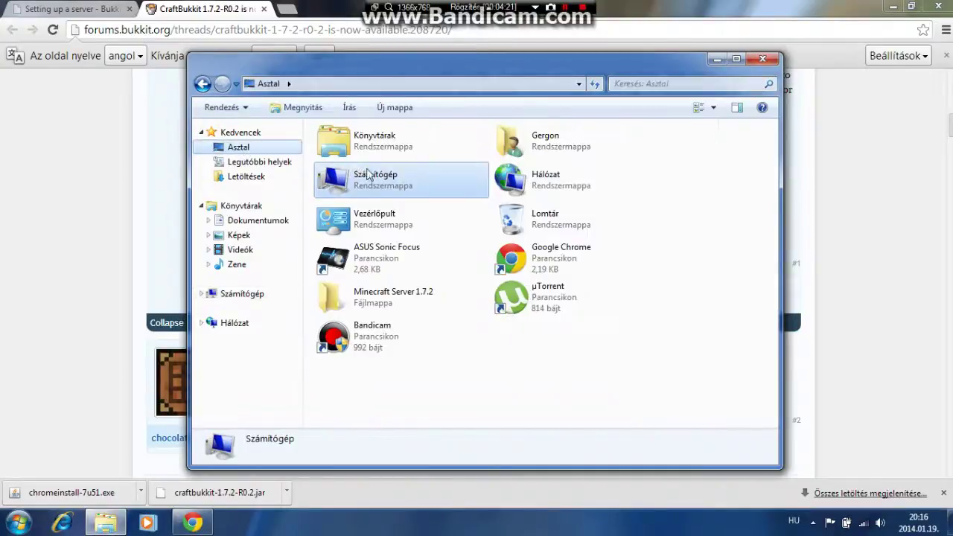
double_click(368, 317)
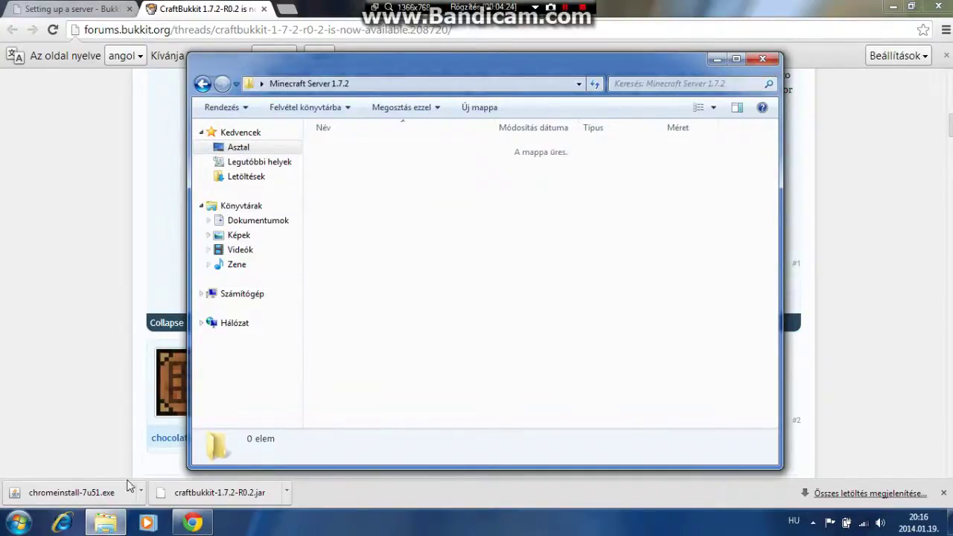
Copy the downloaded craftbukkit-1.7.2-R0.2.jar into the Minecraft Server 1.7.2 folder and rename it craftbukkit.
left_click(178, 492)
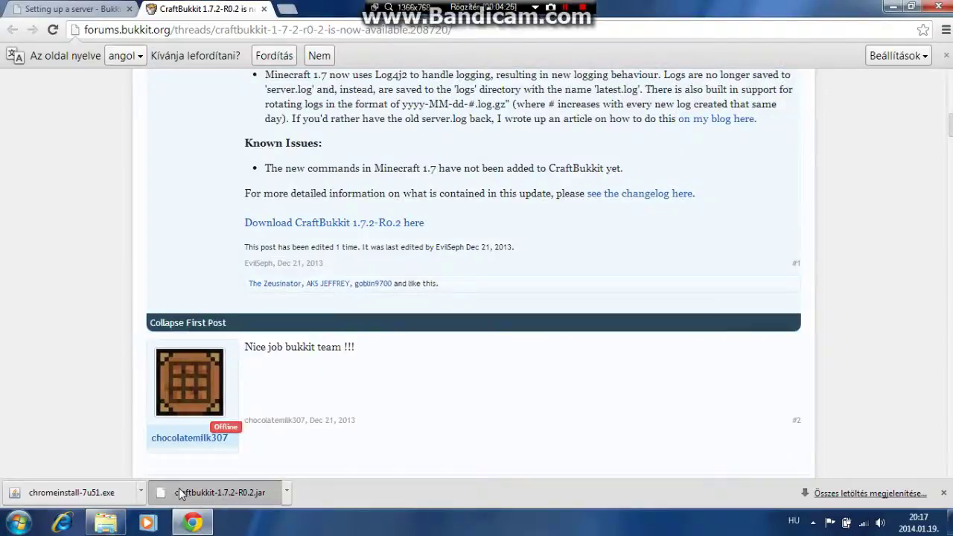
left_click_drag(179, 494, 473, 258)
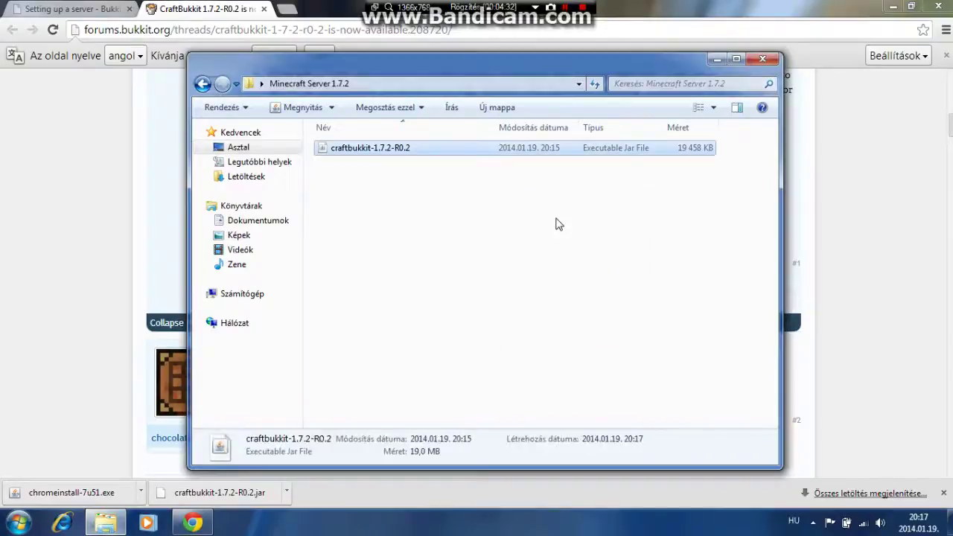
right_click(349, 152)
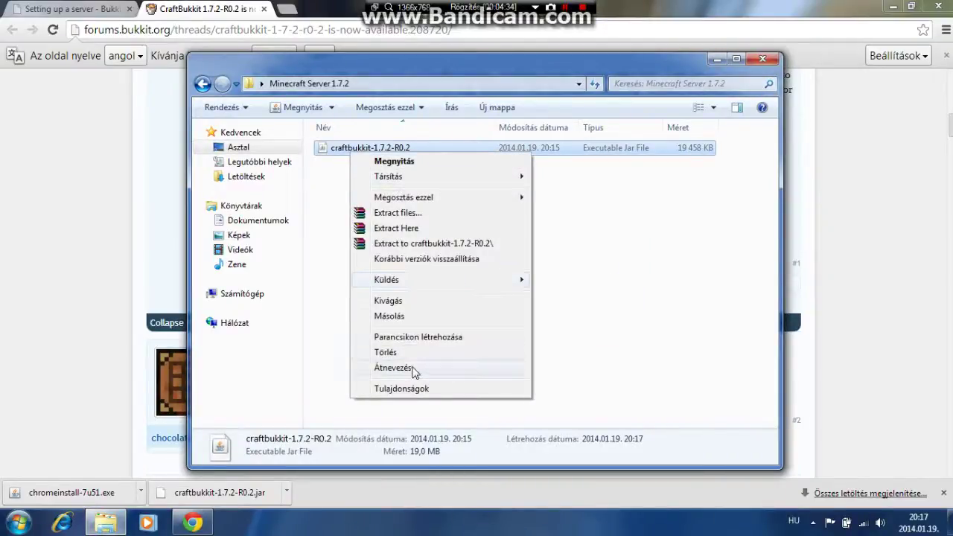
left_click(413, 373)
key("End")
key("shift+Left")
key("shift+Left")
key("shift+Left")
key("shift+Left")
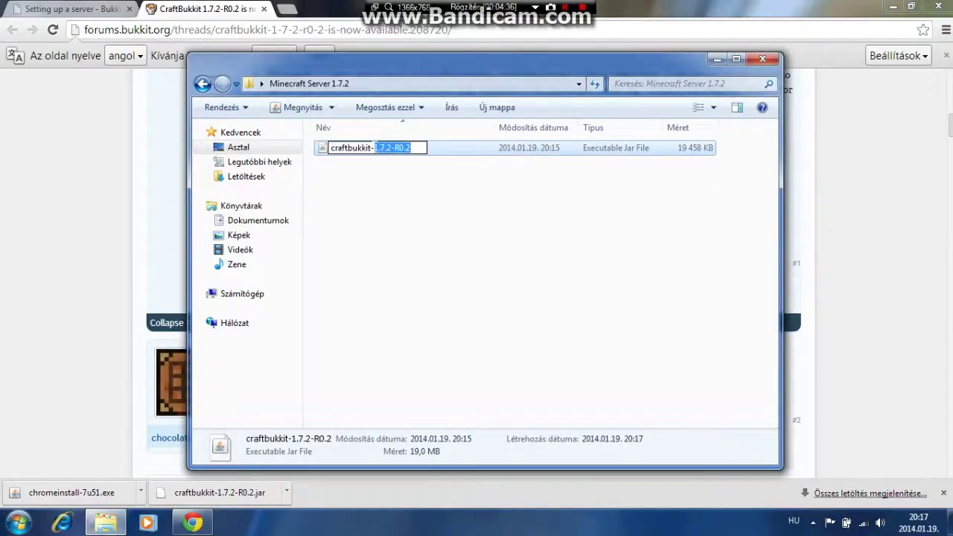
key("Delete")
key("Return")
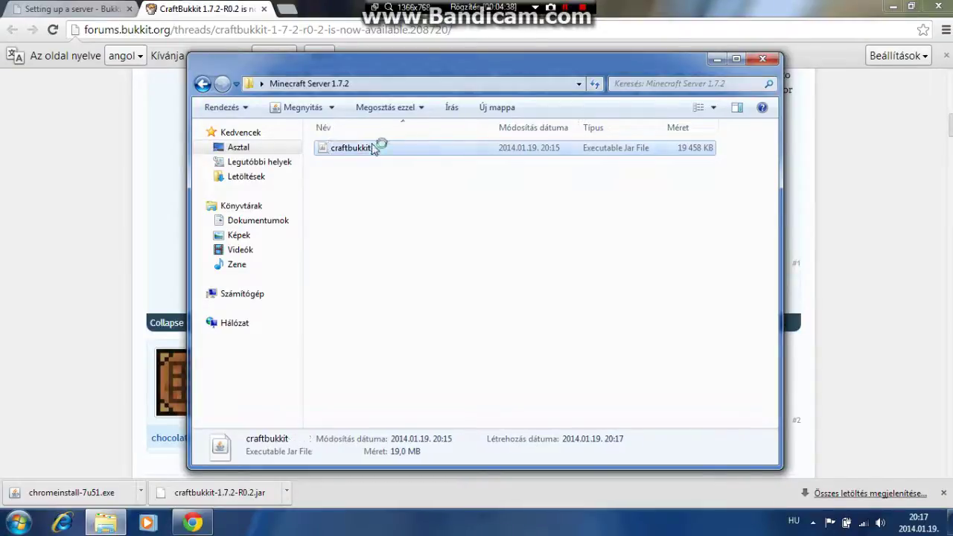
Create a new text document named run in the Minecraft Server 1.7.2 folder and open it for editing.
right_click(347, 173)
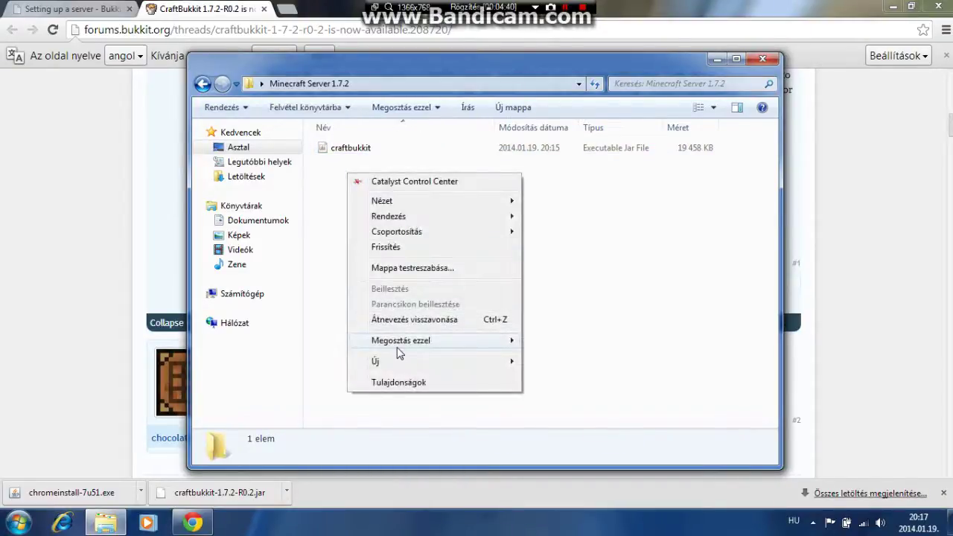
mouse_move(406, 365)
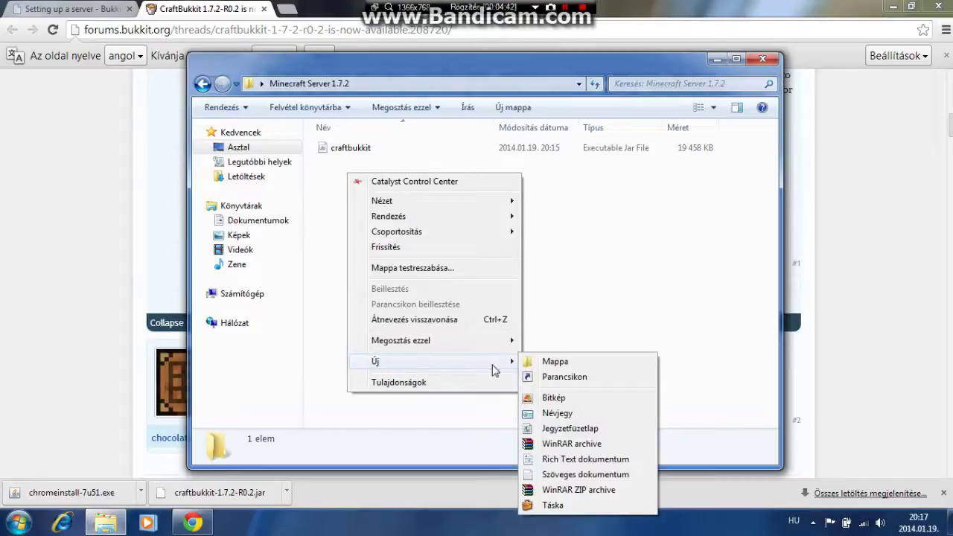
left_click(585, 474)
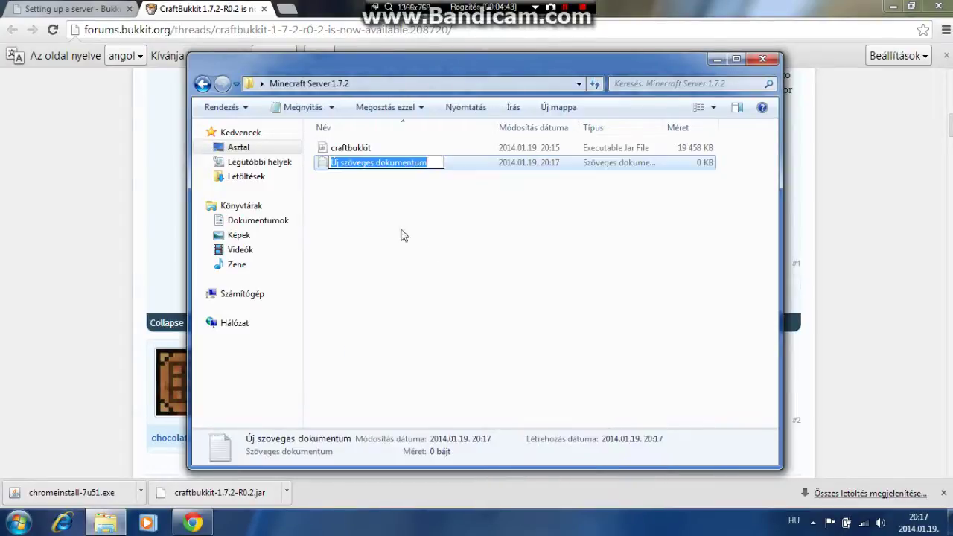
type("run")
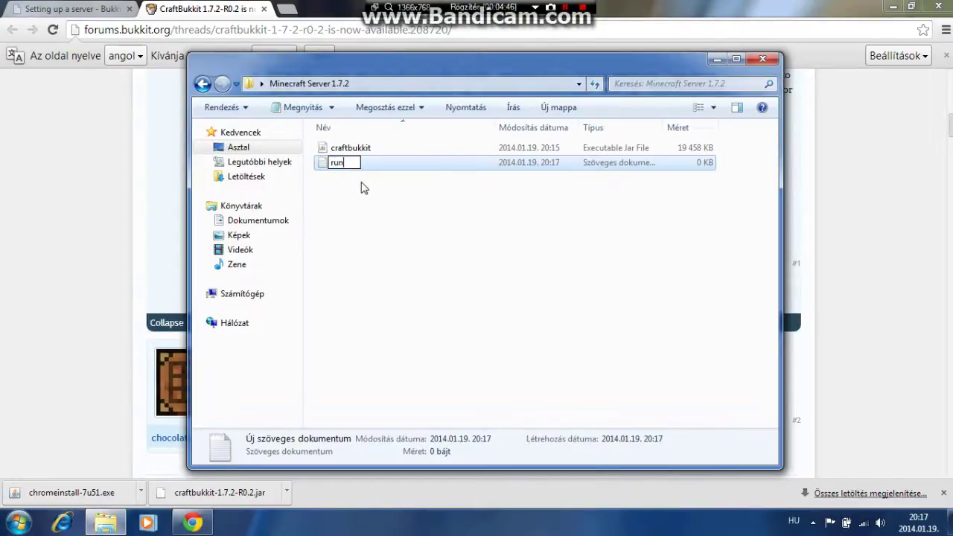
left_click(339, 204)
double_click(344, 164)
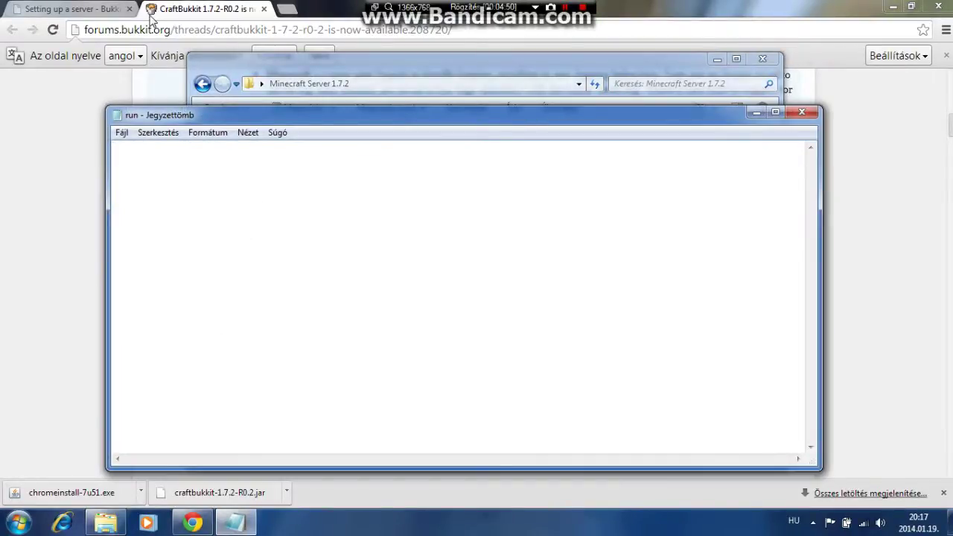
Copy the two-line Windows start script from the Bukkit wiki's server setup page into the run document and set its -o option to false.
left_click(91, 9)
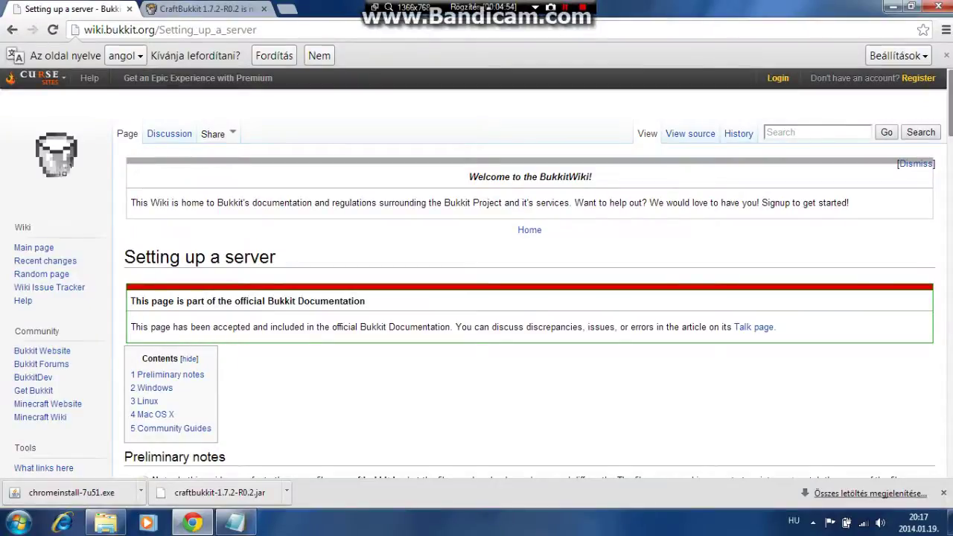
scroll(476, 275, "down", 5)
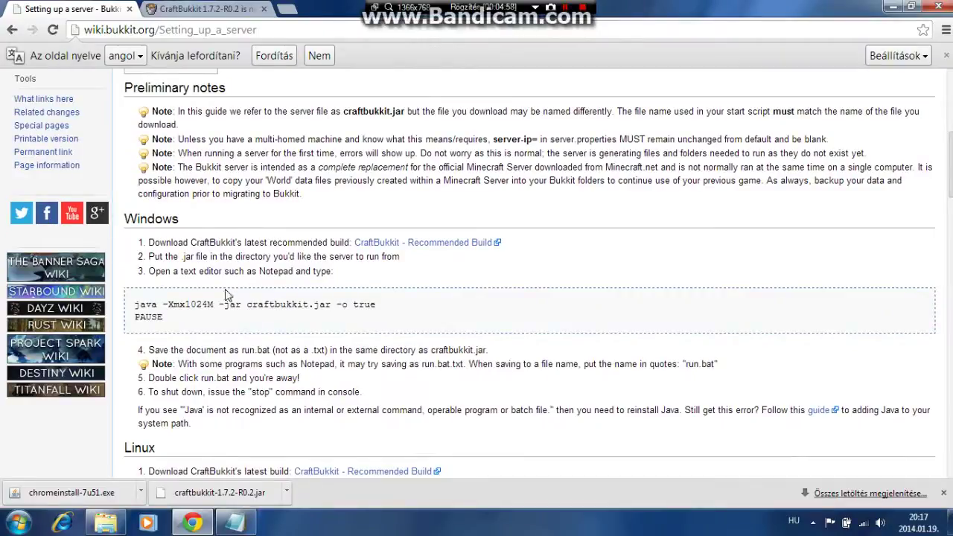
left_click_drag(135, 305, 163, 317)
key("ctrl+c")
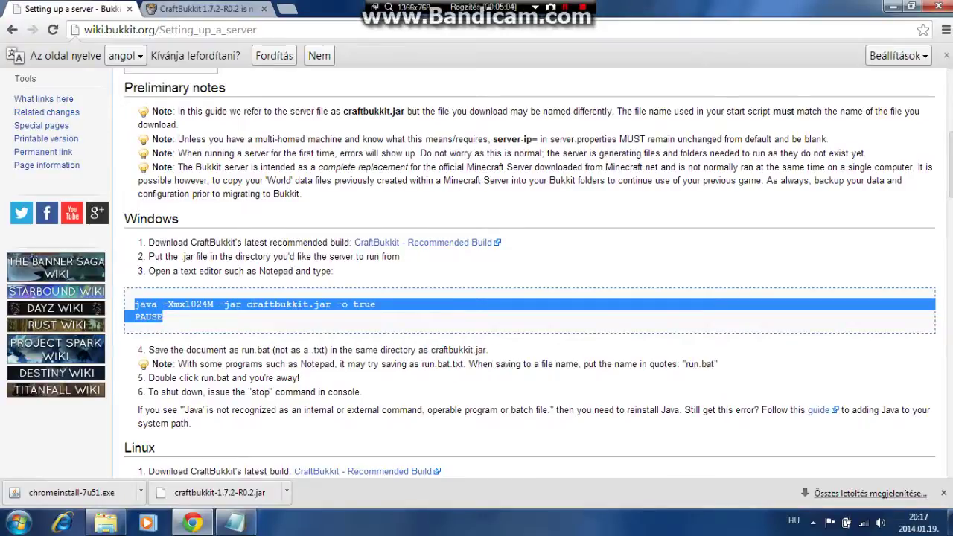
left_click(235, 521)
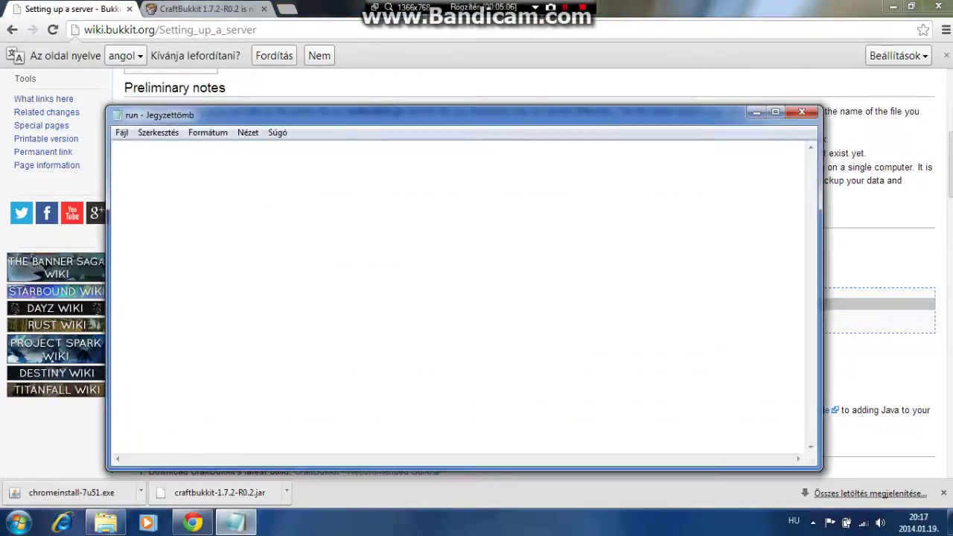
key("ctrl+v")
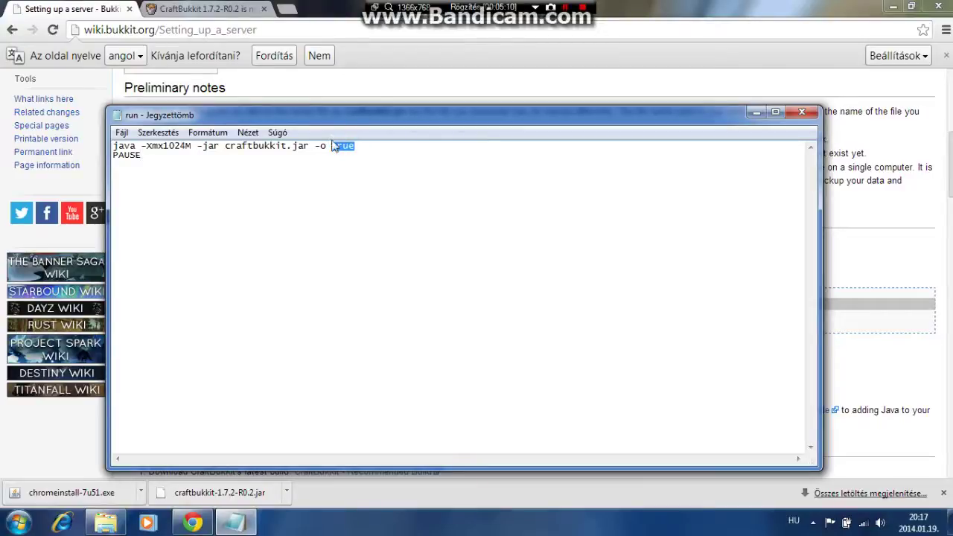
type("fals")
Save the script as run.bat in the Minecraft Server 1.7.2 folder and close the text editor.
left_click(803, 112)
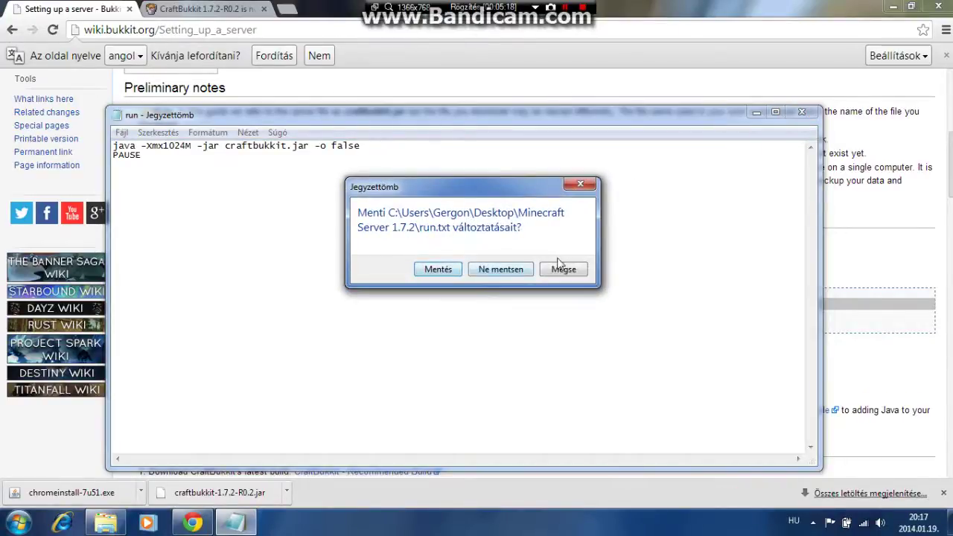
left_click(580, 184)
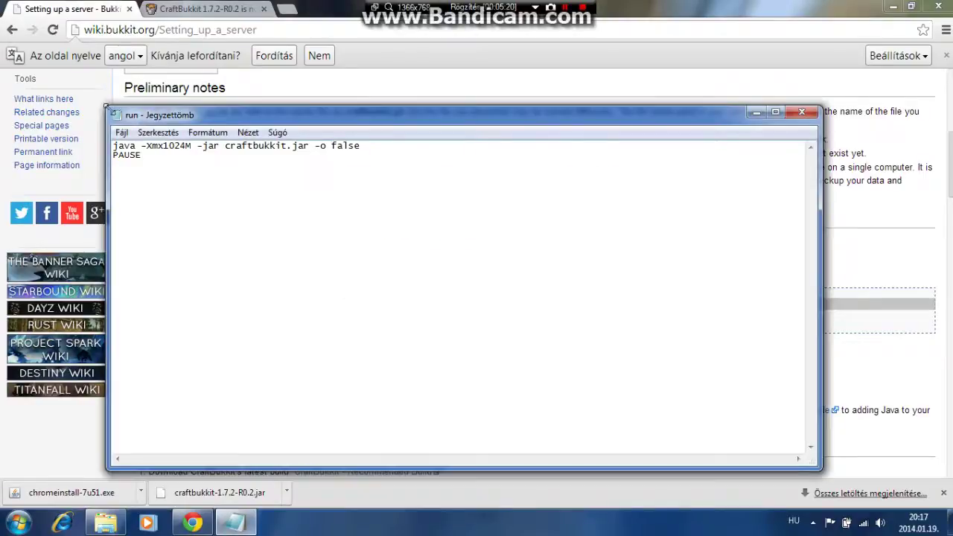
left_click(122, 132)
left_click(207, 199)
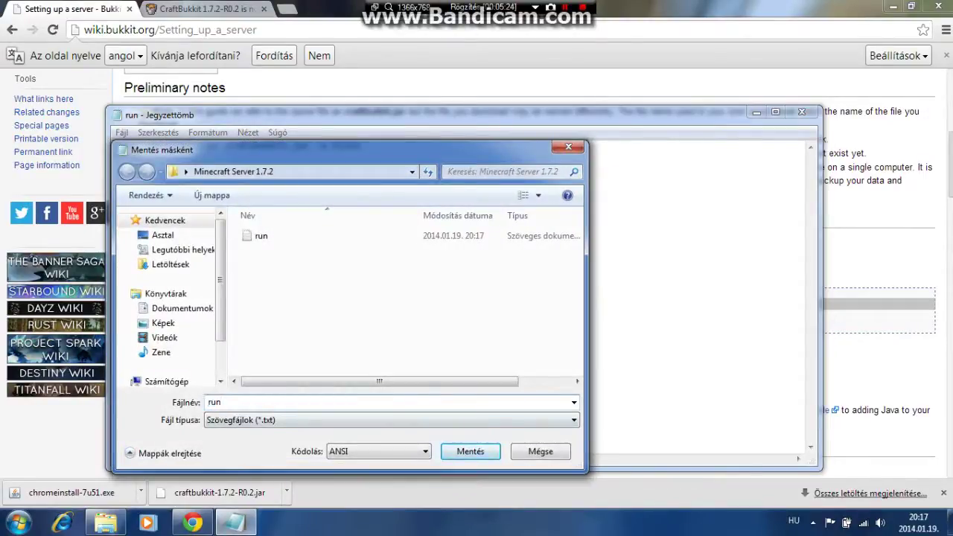
type(".bat")
left_click(462, 451)
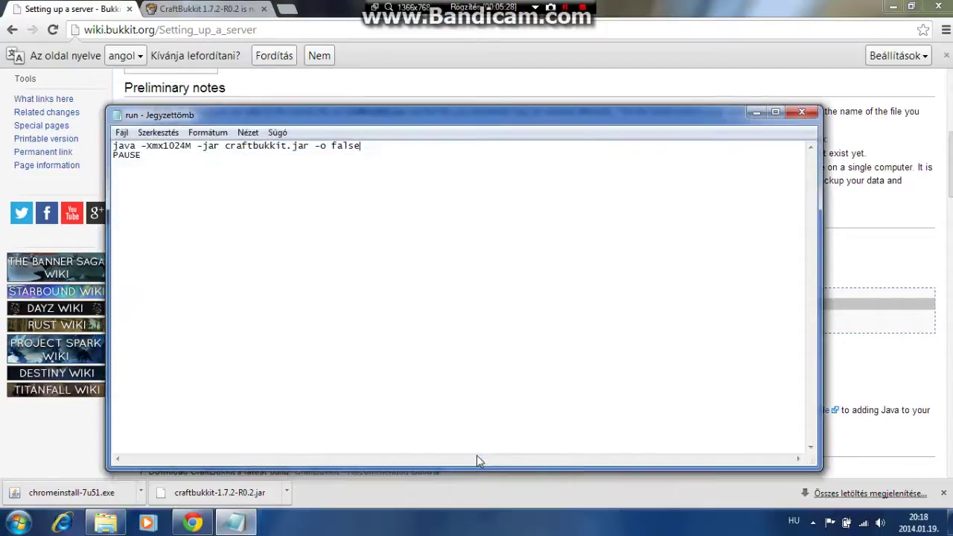
left_click(803, 113)
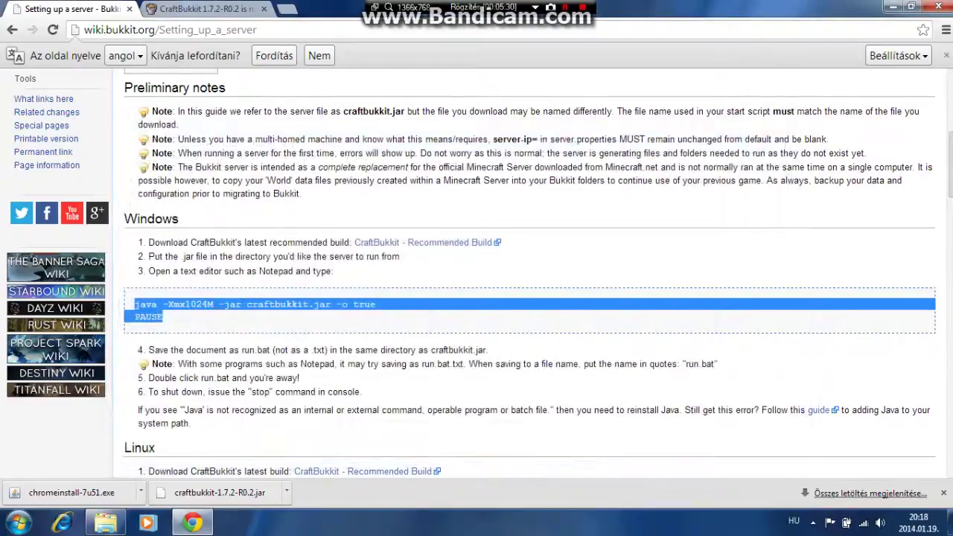
Minimise the browser and delete the empty run text document from the server folder, keeping the batch file.
left_click(892, 6)
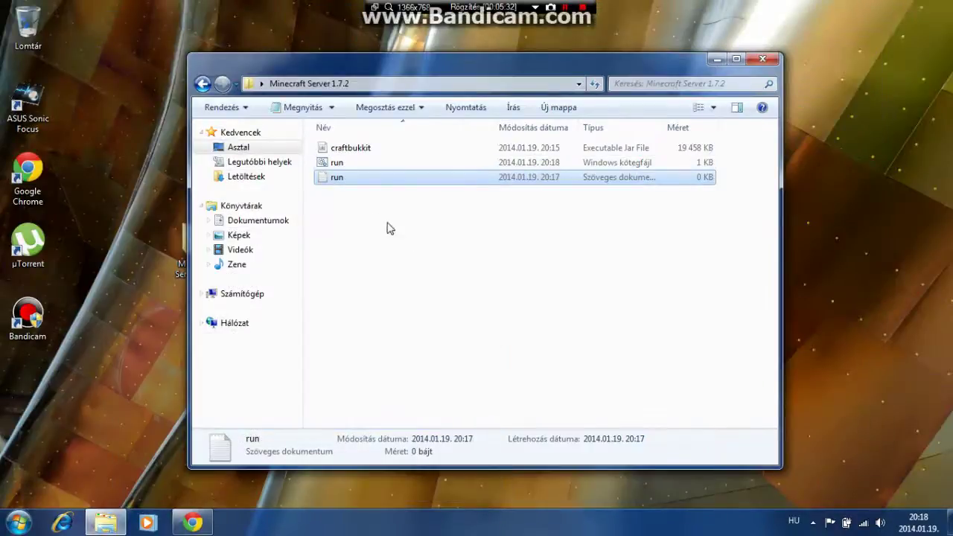
left_click_drag(358, 204, 435, 286)
left_click(467, 150)
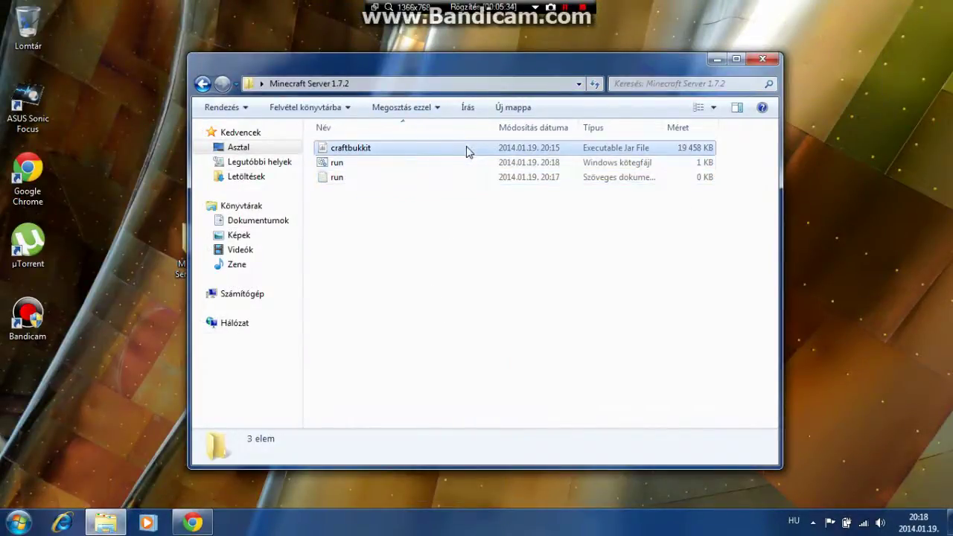
left_click(459, 164)
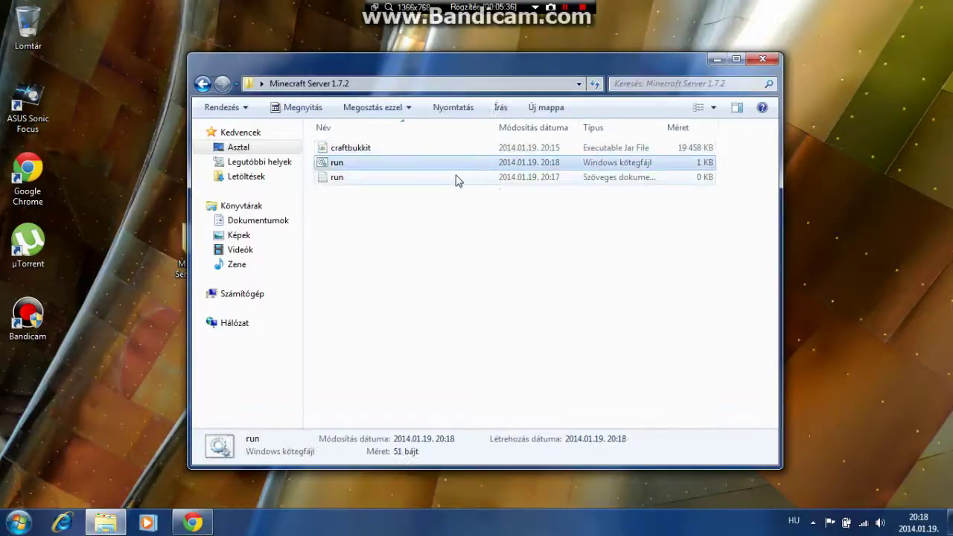
left_click(456, 177)
right_click(376, 186)
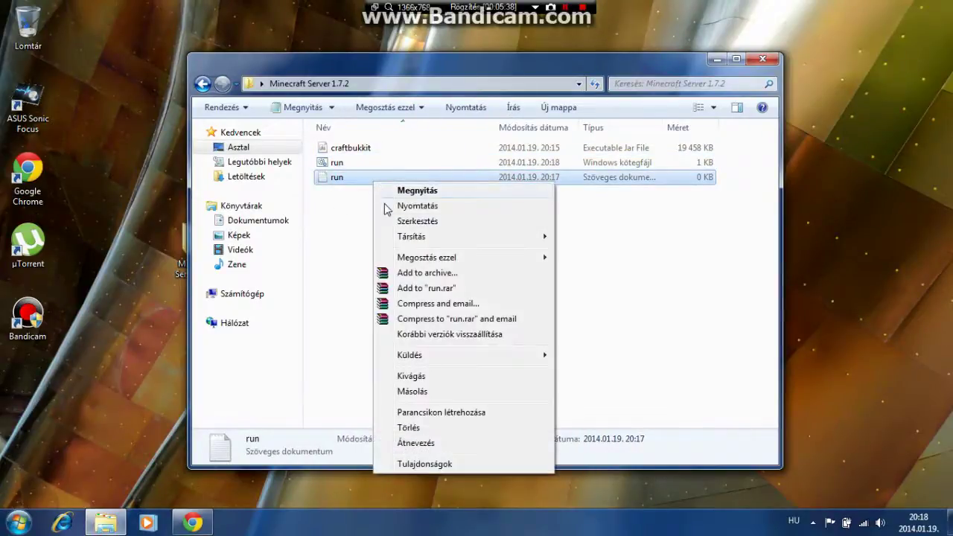
left_click(417, 425)
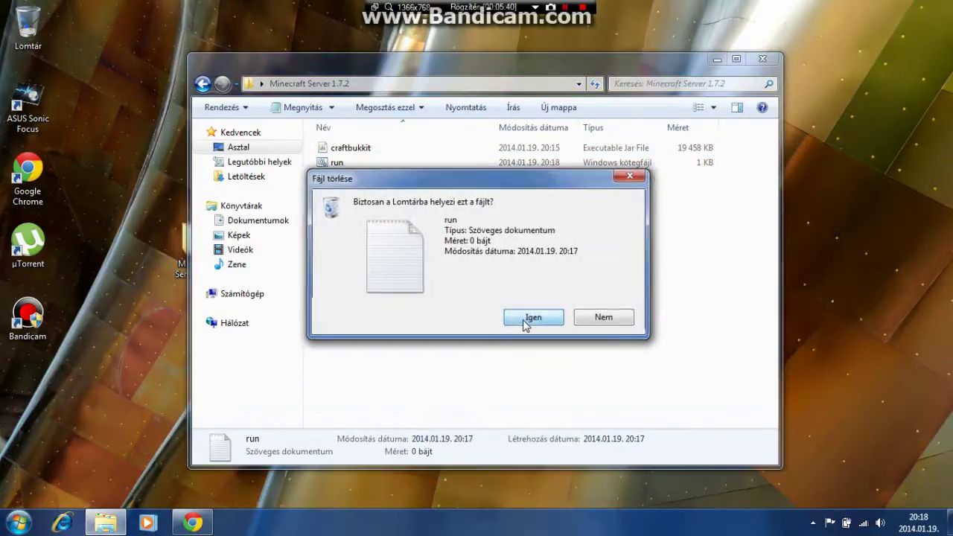
left_click(522, 319)
Start the server with the run batch file and allow Java access through the Windows firewall.
double_click(336, 163)
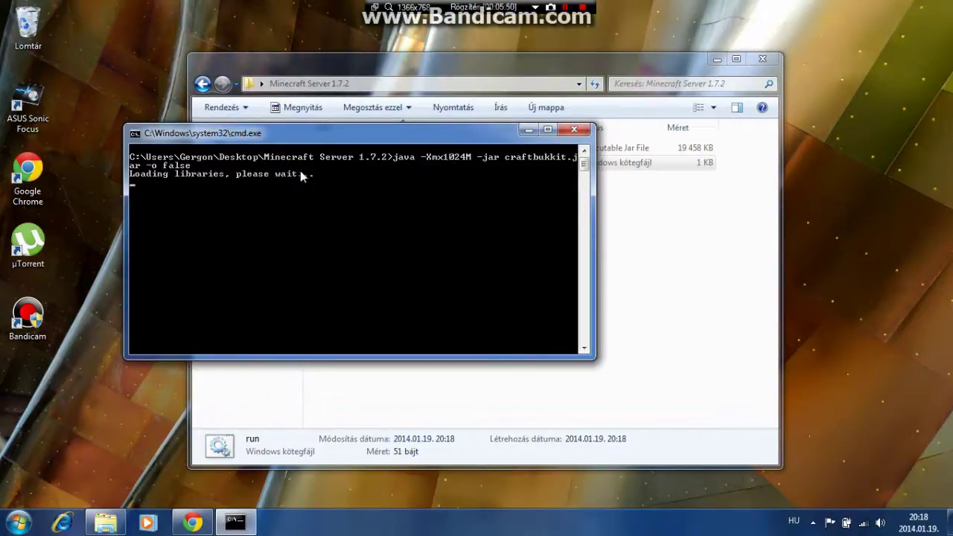
left_click(528, 134)
left_click_drag(521, 132, 597, 153)
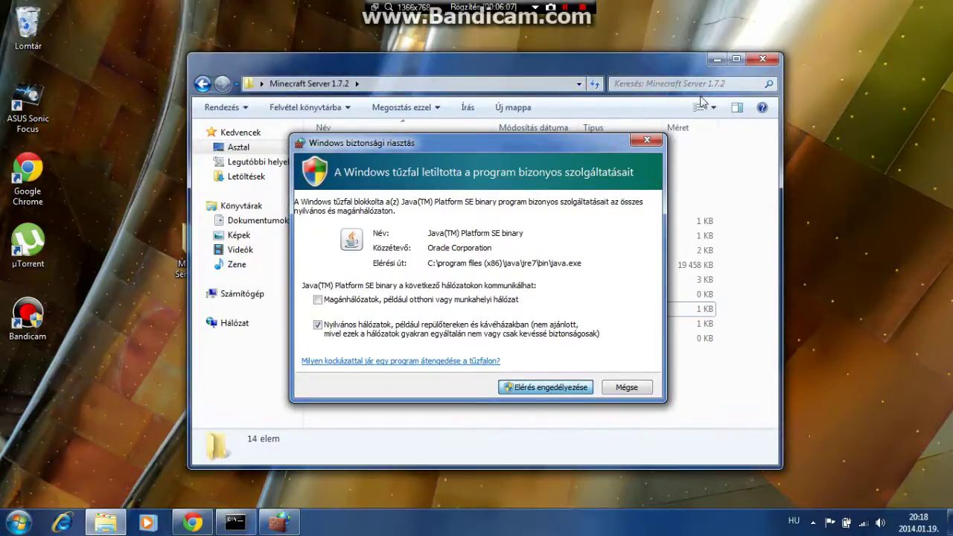
key("Return")
Minimise the server console and the Minecraft Server 1.7.2 folder window to clear the desktop.
left_click(716, 59)
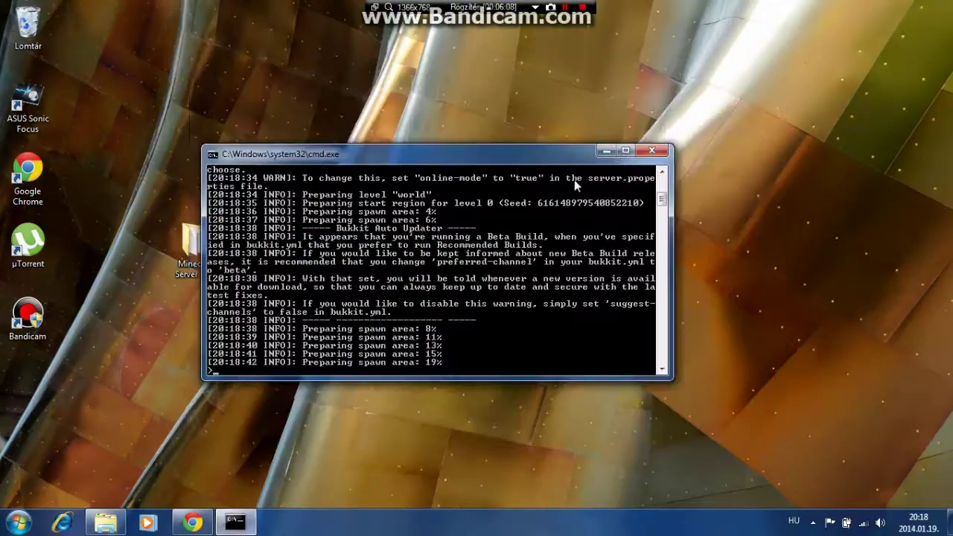
left_click(235, 521)
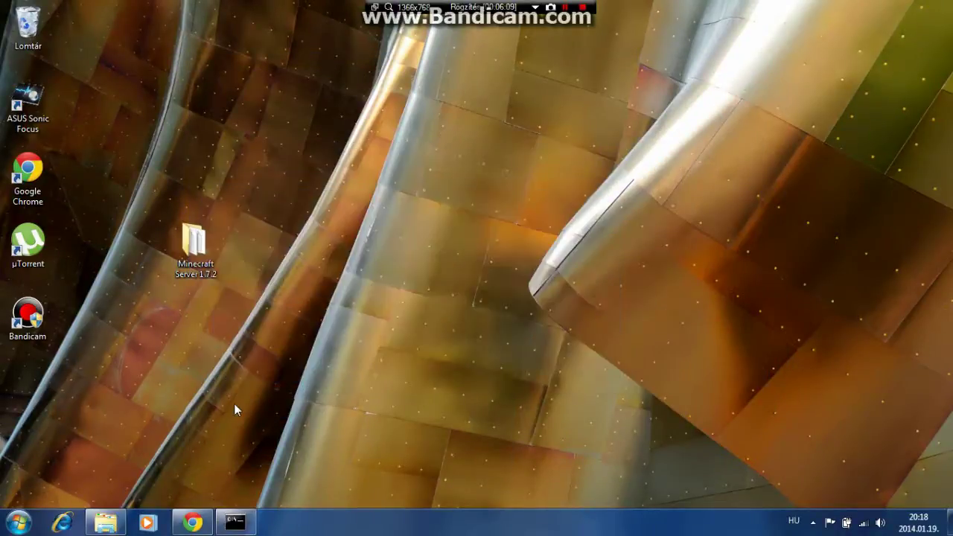
left_click(105, 522)
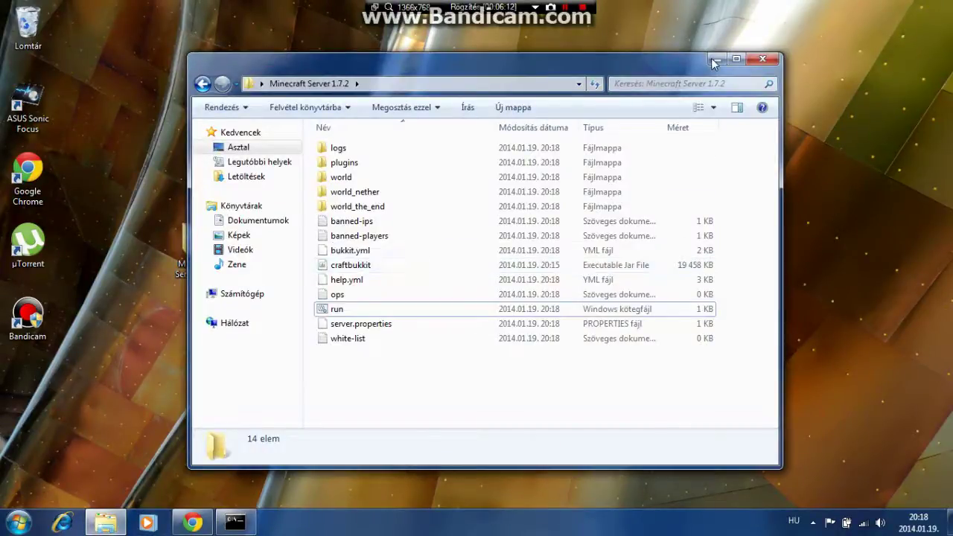
left_click(714, 59)
Place a Minecraft shortcut on the desktop below the Bandicam icon and bring the server console back up.
left_click(18, 522)
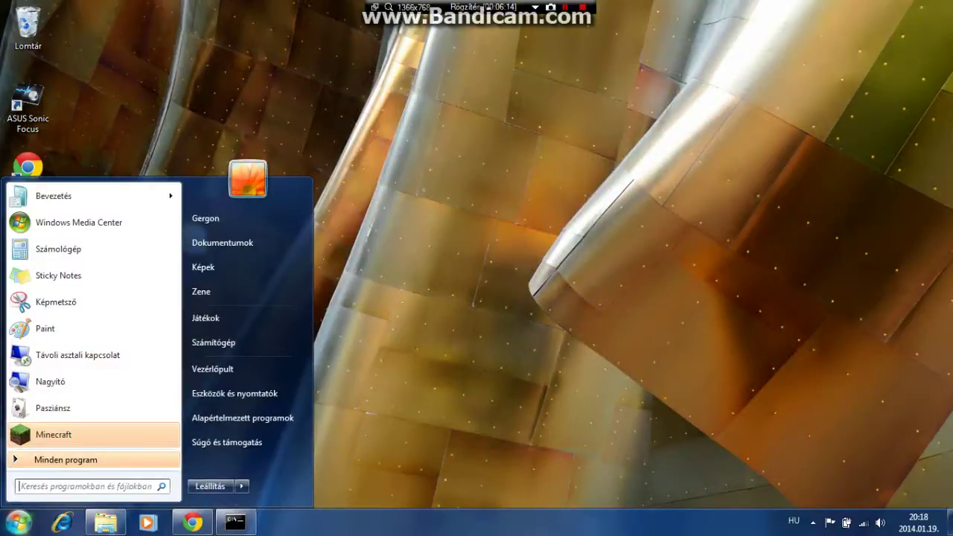
right_click(94, 439)
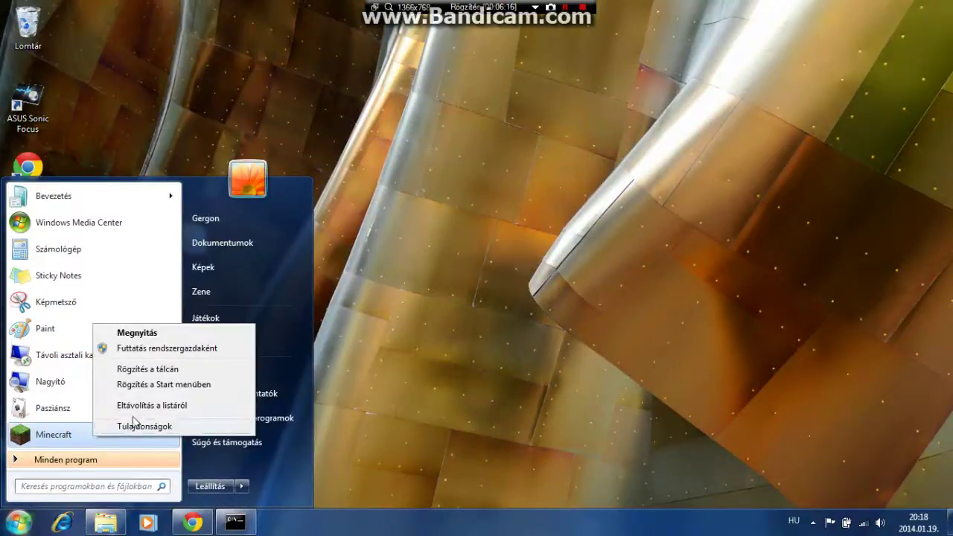
left_click_drag(75, 439, 400, 359)
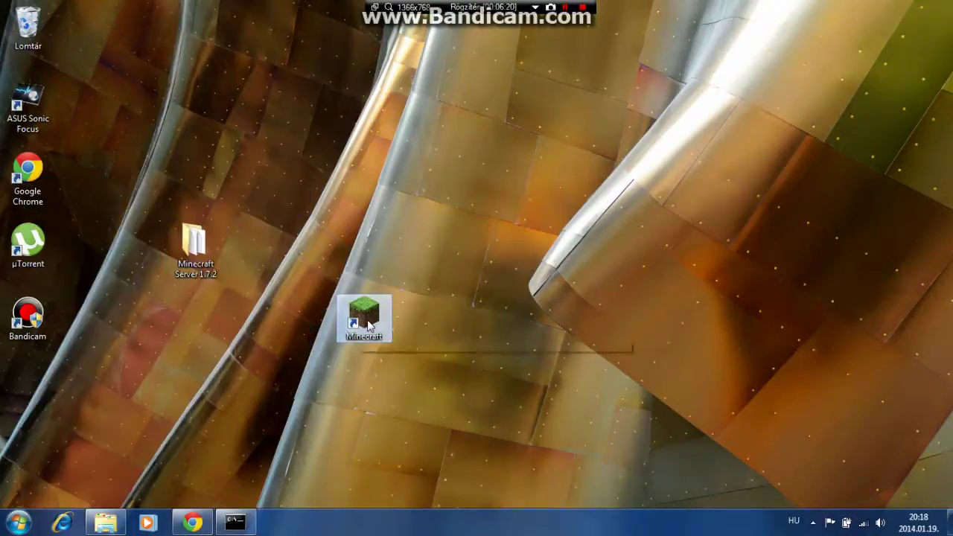
left_click_drag(365, 318, 26, 374)
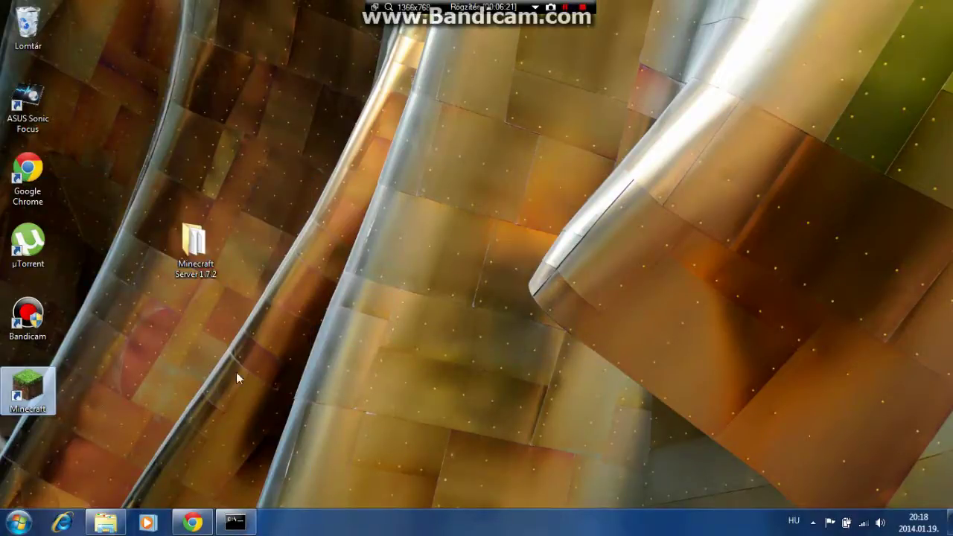
left_click(235, 522)
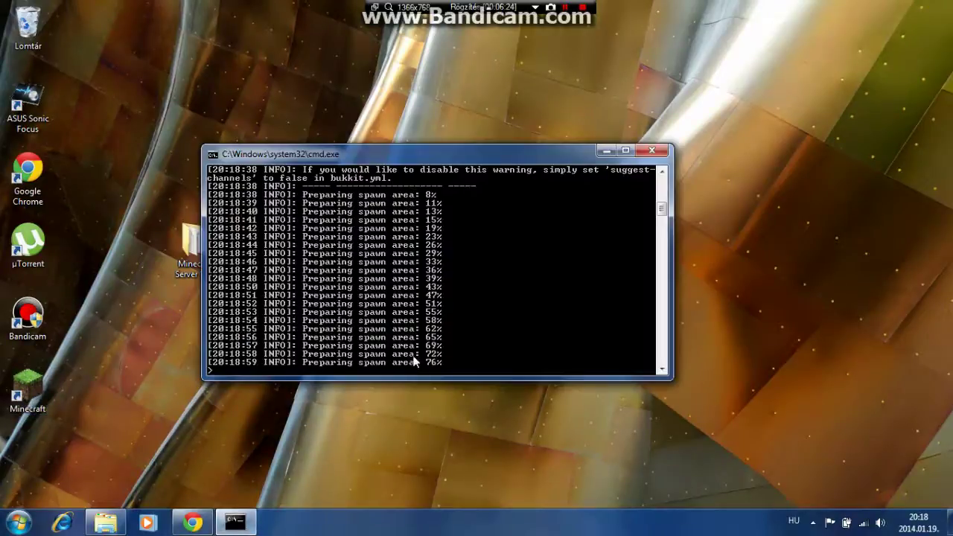
Bring the Minecraft Server 1.7.2 folder window back up and reposition the server console in front of it.
left_click(105, 521)
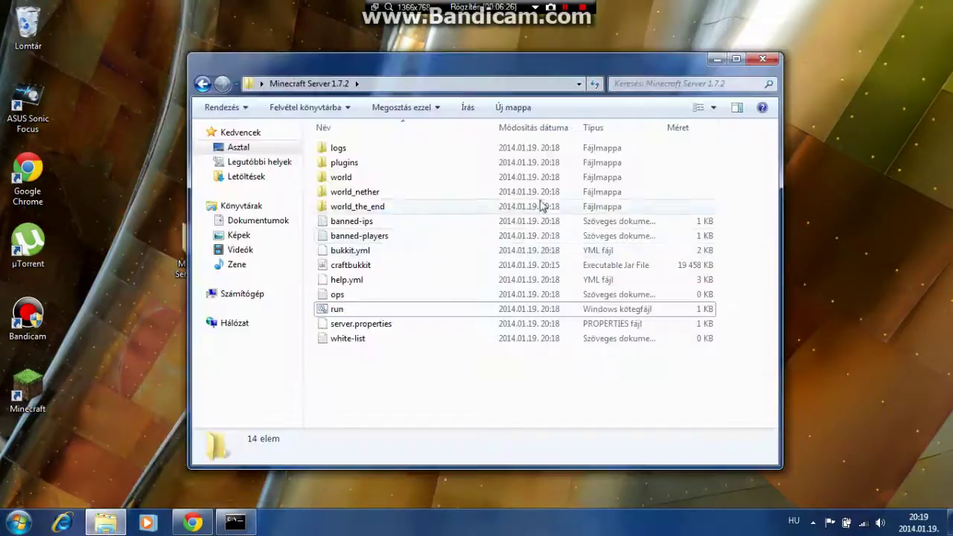
left_click(236, 522)
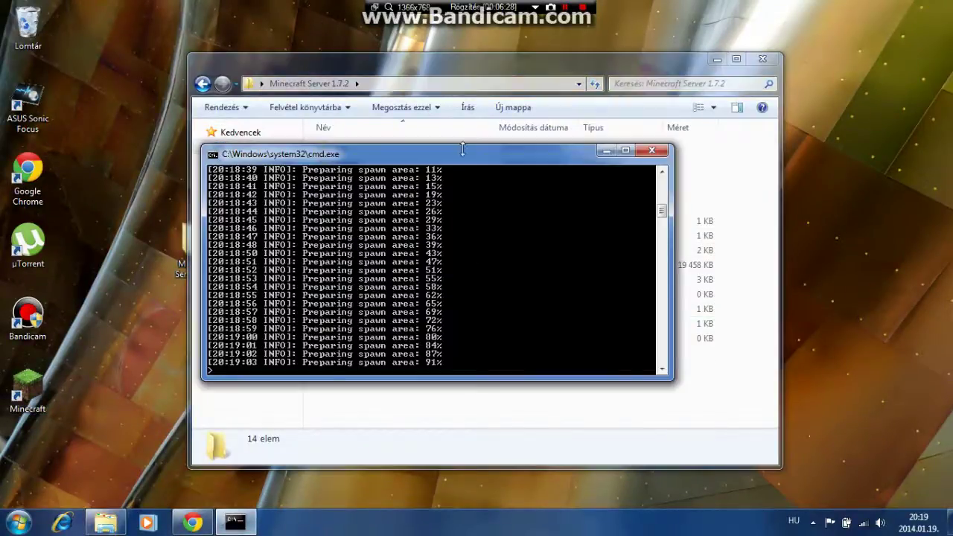
left_click_drag(461, 165, 582, 149)
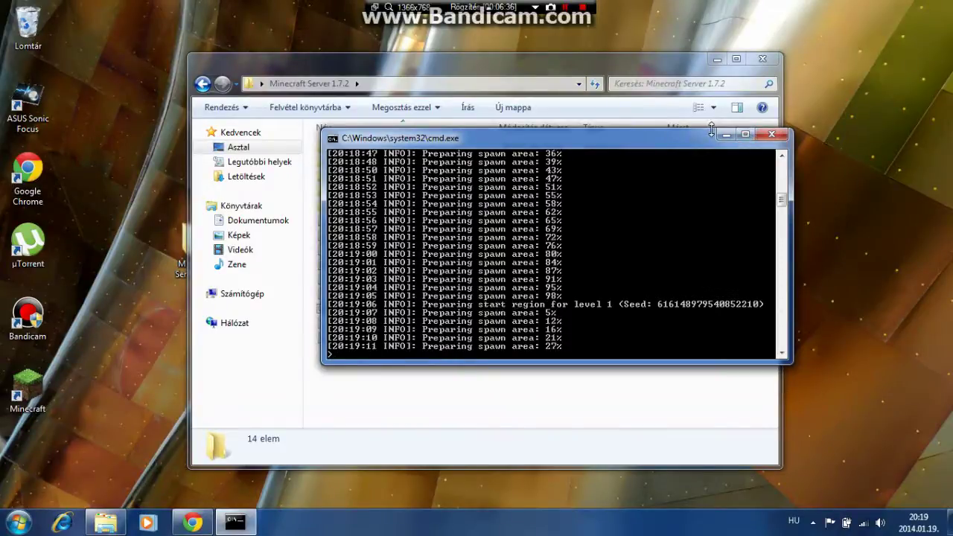
Switch to Chrome and close the CraftBukkit 1.7.2-R0.2 tab, keeping the Bukkit wiki page open.
left_click(192, 522)
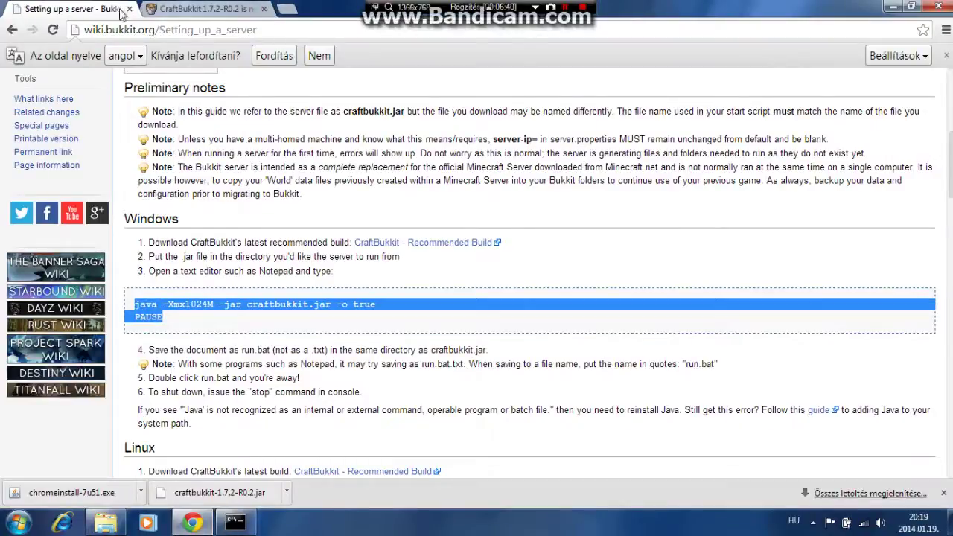
left_click(265, 9)
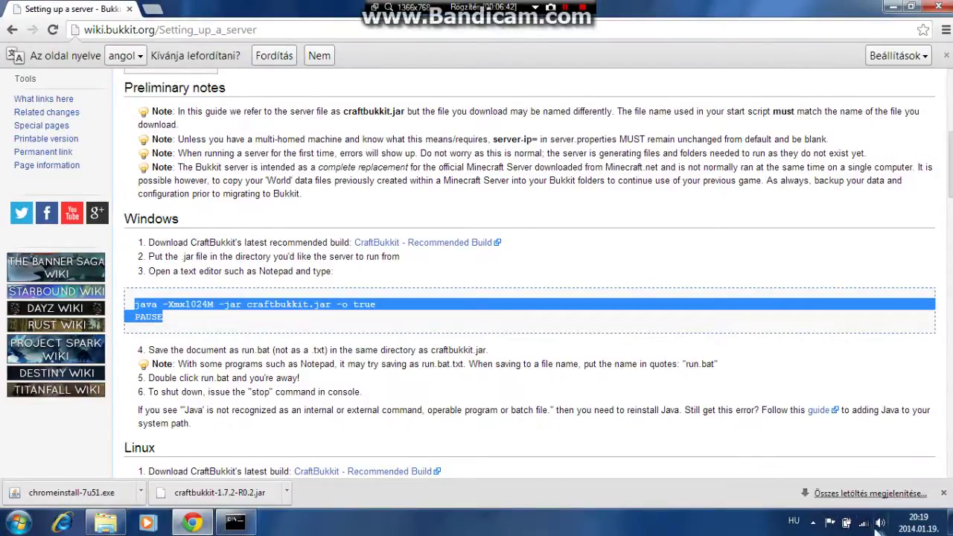
Look up the IPv4 default gateway and DNS server addresses in the connected wireless network's status details, and close the details.
left_click(862, 523)
right_click(833, 322)
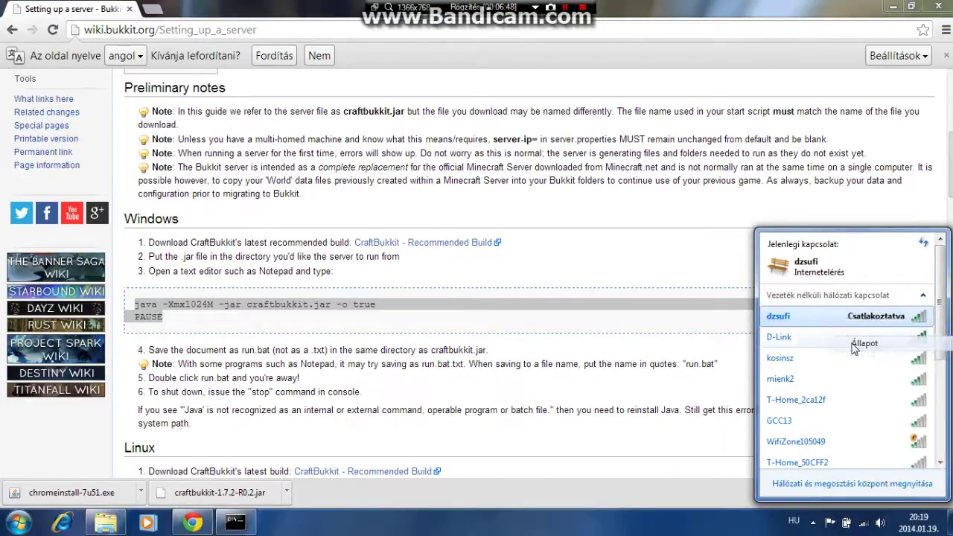
left_click(856, 346)
left_click(395, 289)
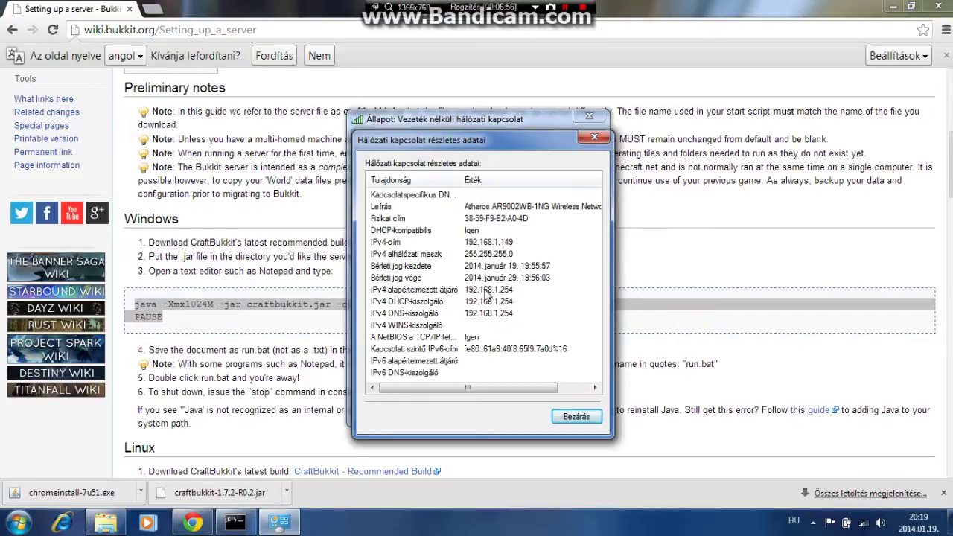
left_click(470, 292)
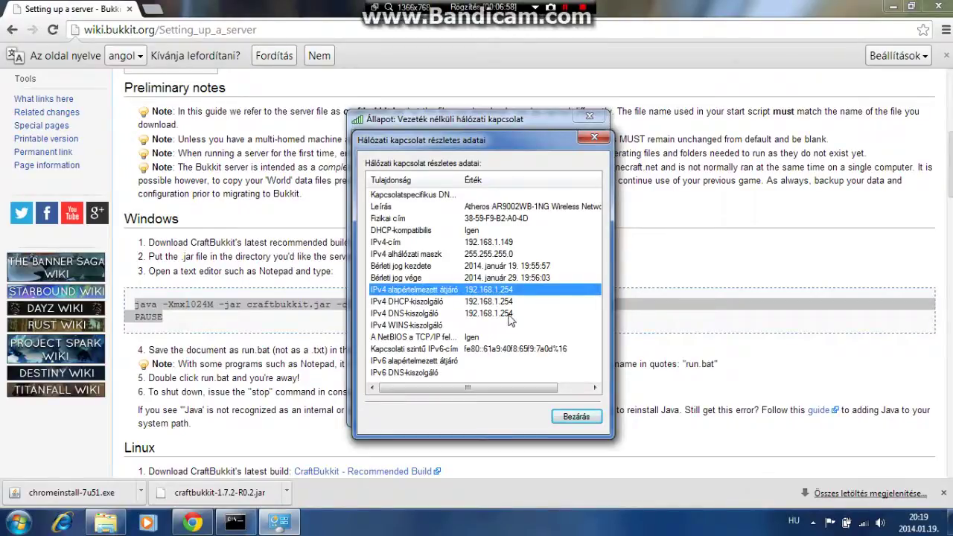
left_click(500, 314)
left_click(484, 292)
left_click(589, 138)
left_click(585, 122)
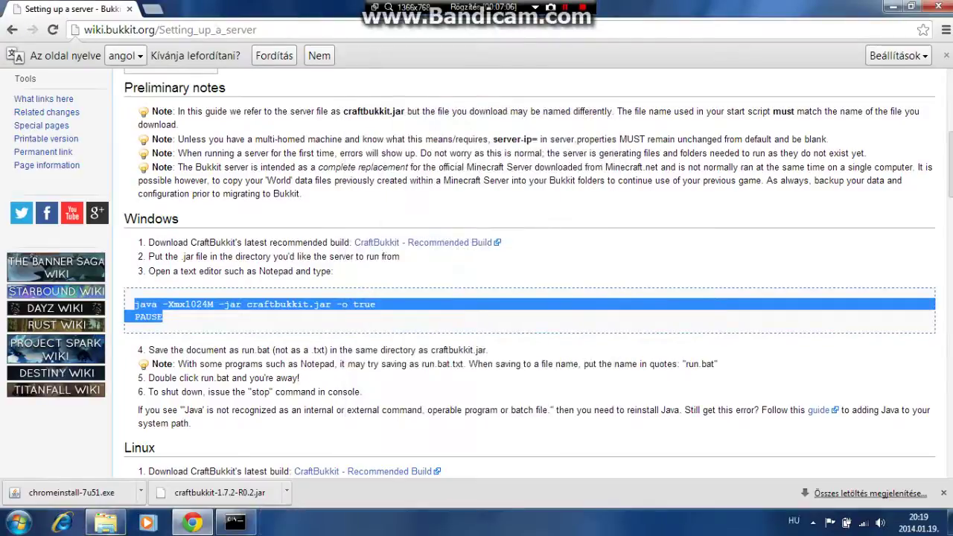
Load the router configuration page at 192.168.1.254 in the browser and log in with the device password.
left_click(223, 34)
type("192.1")
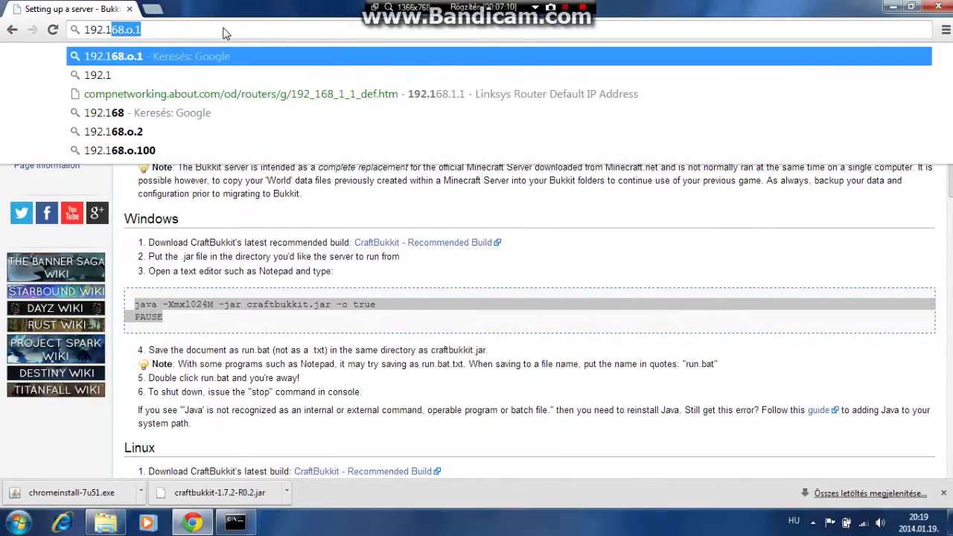
type("68.")
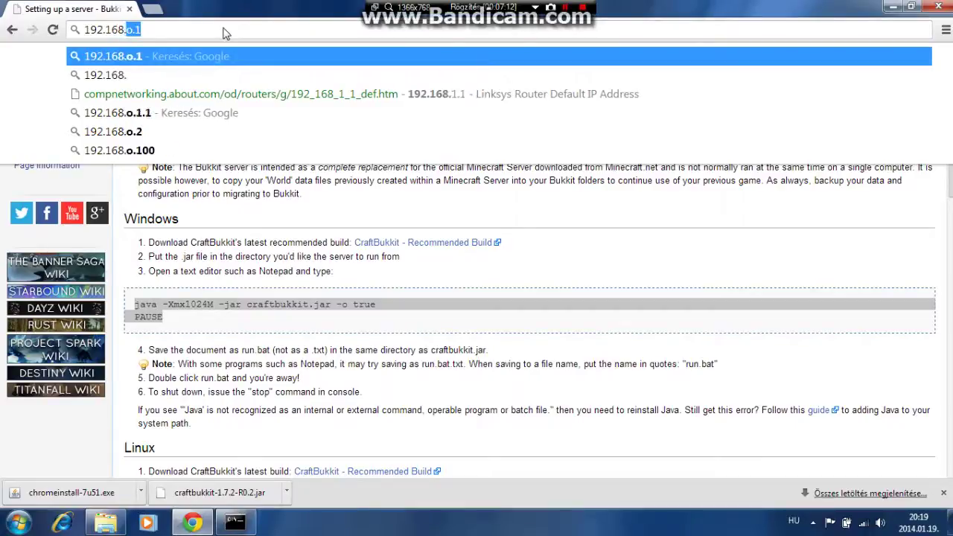
type("1.2")
type("54")
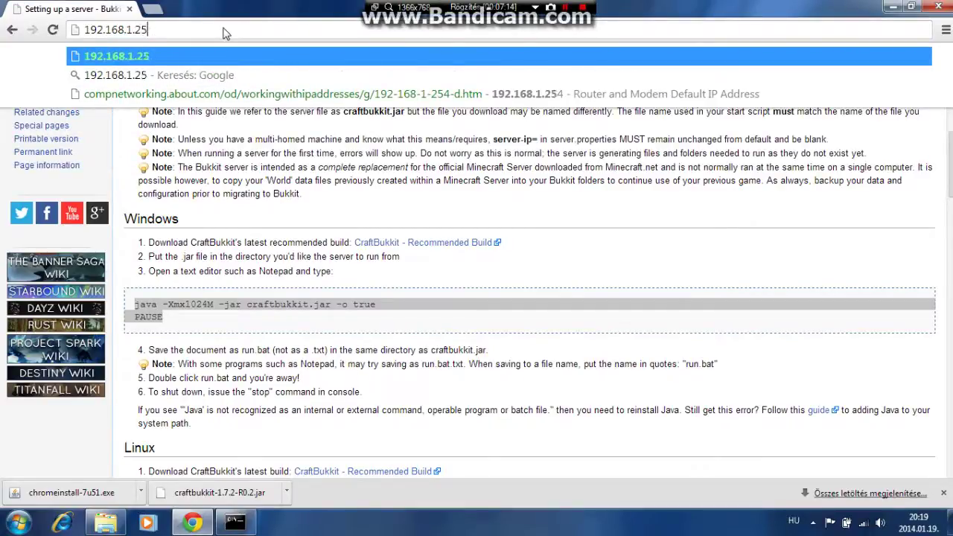
key("Return")
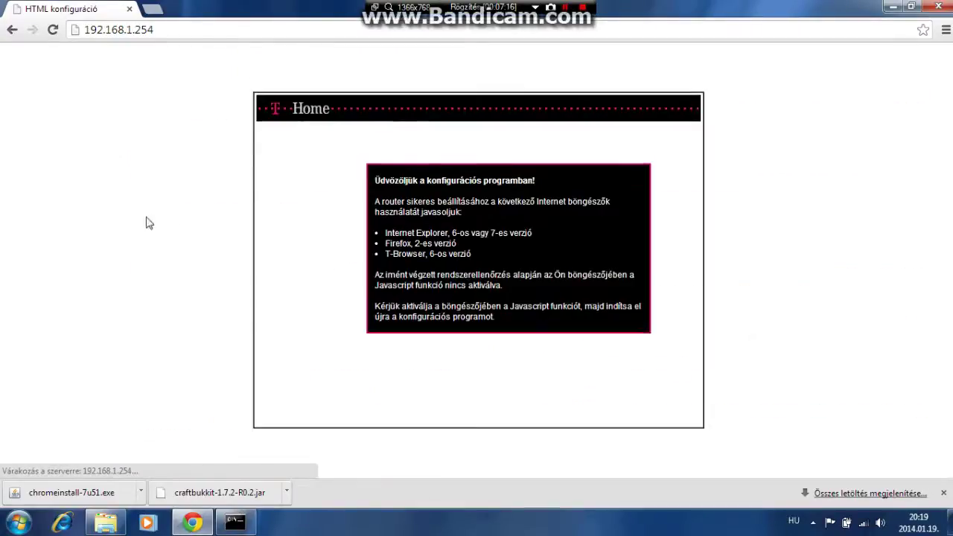
left_click(582, 305)
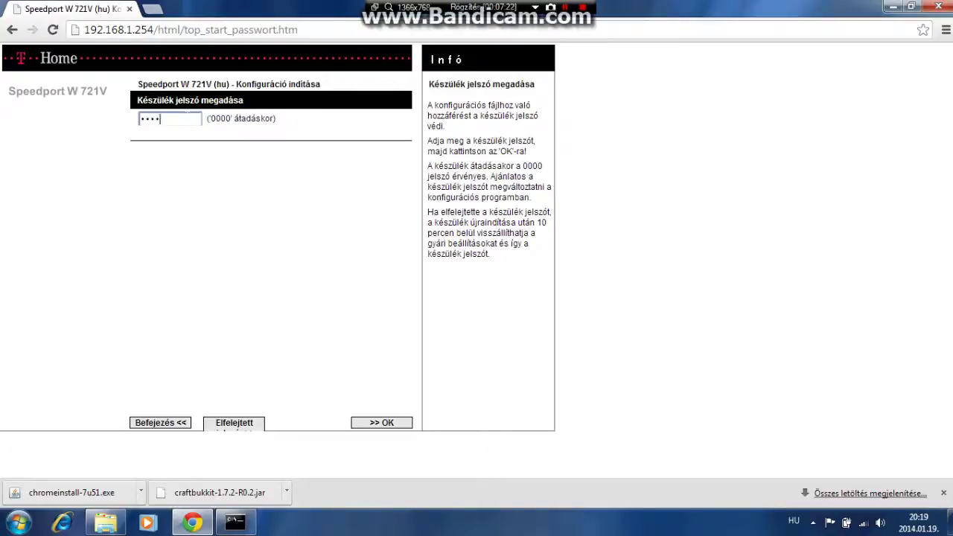
left_click(384, 422)
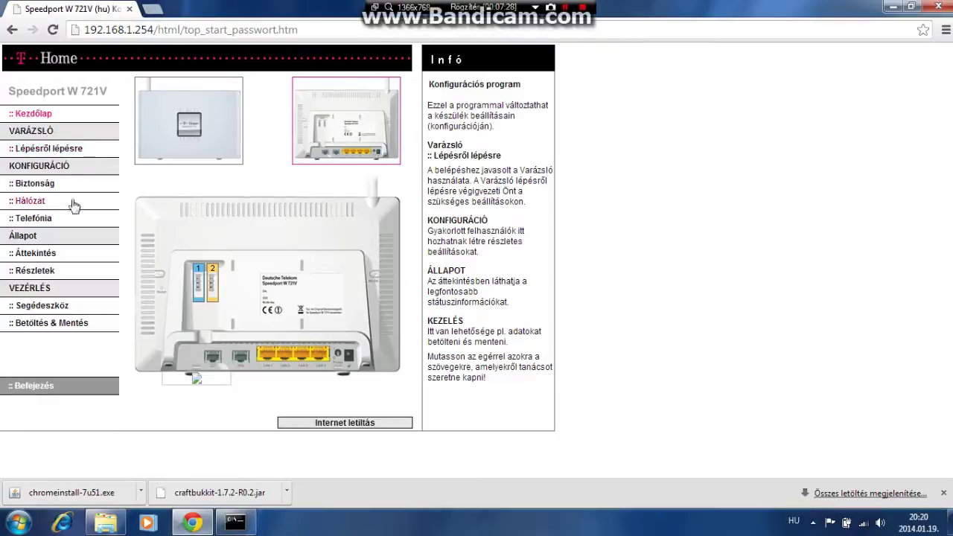
Open the NAT and port rules page in the router's network settings.
left_click(30, 203)
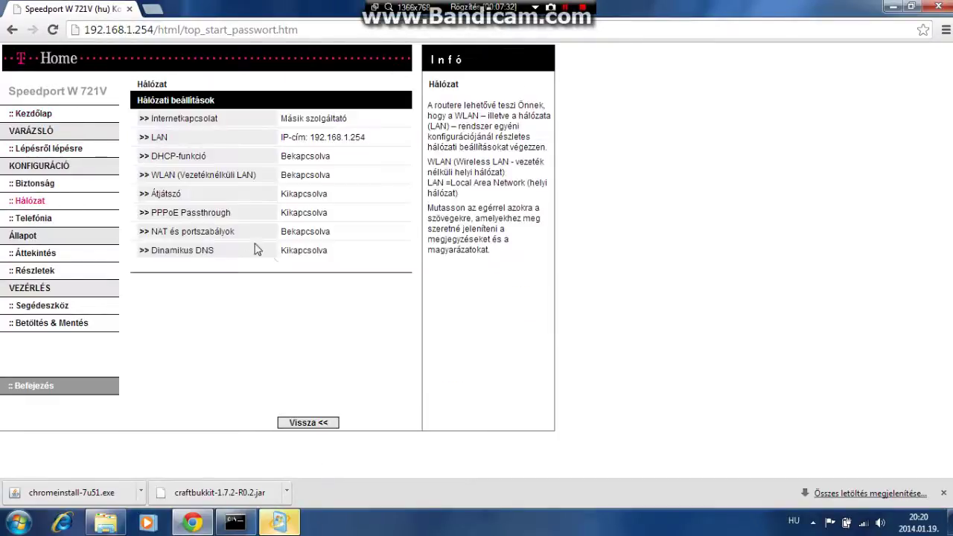
left_click(217, 236)
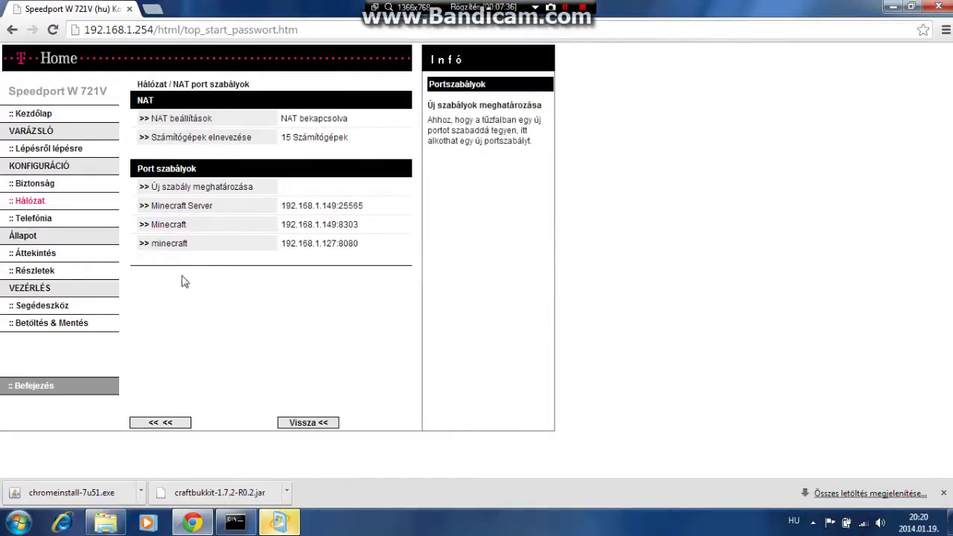
right_click(192, 211)
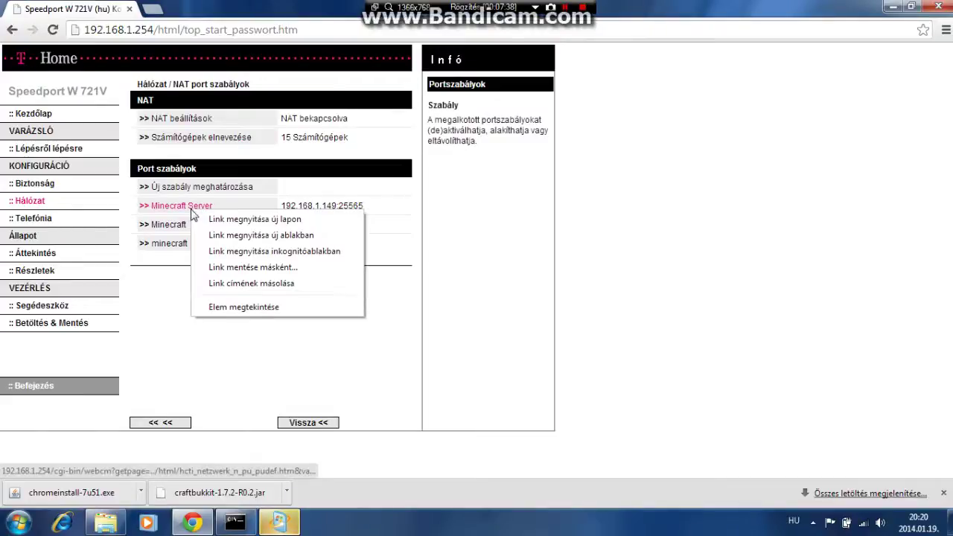
left_click(154, 335)
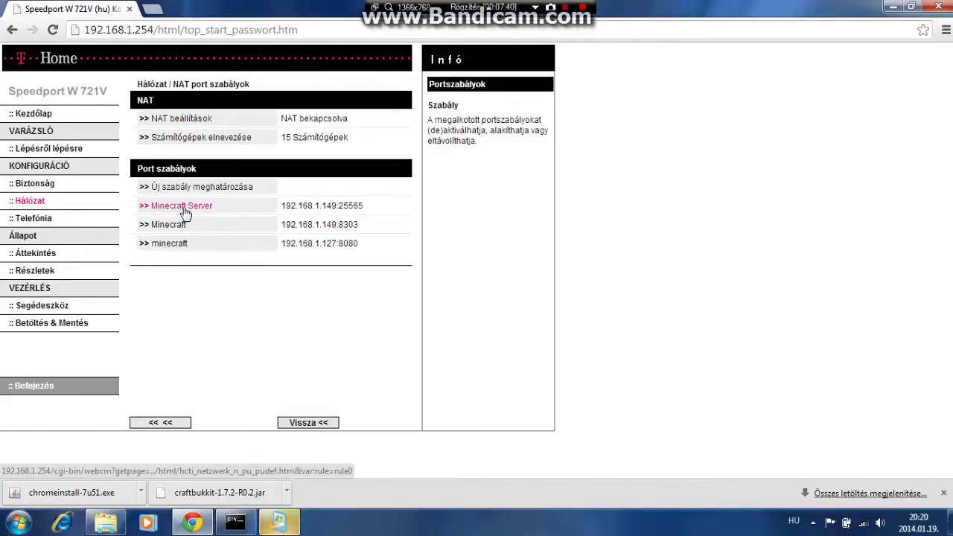